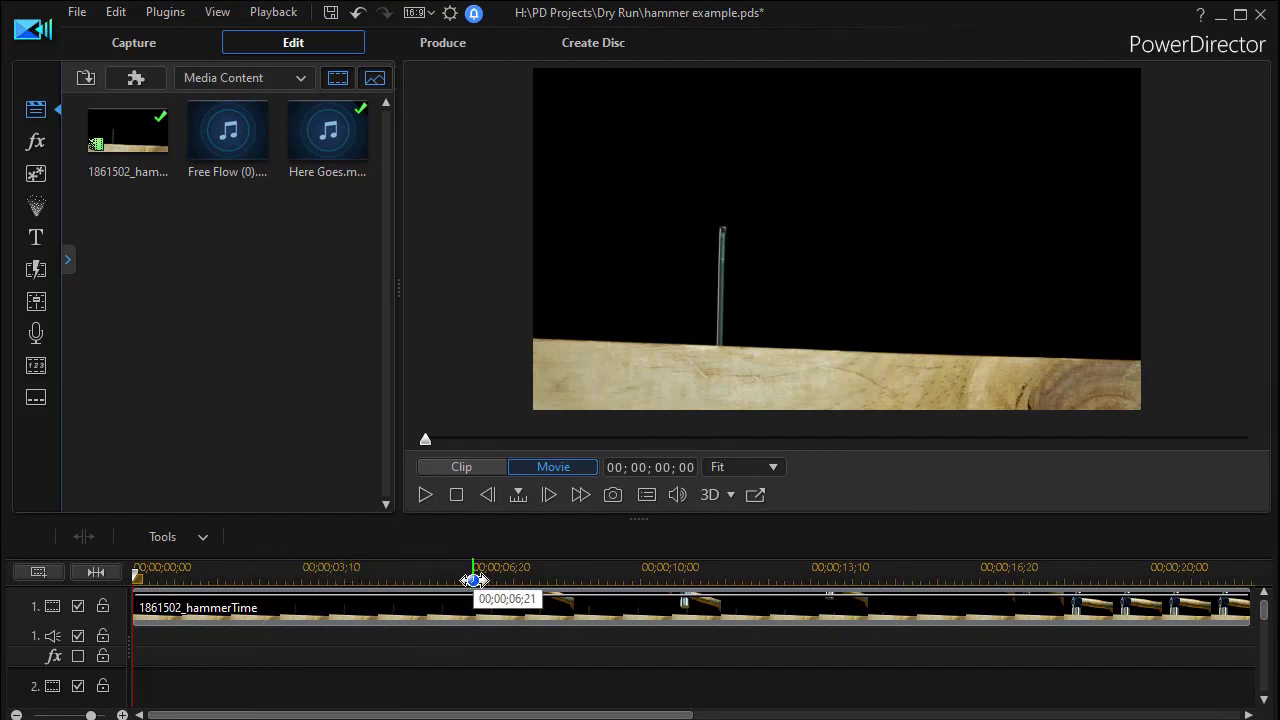
# Step: Play the hammer clip and position the playhead on the first hammer strike at 00;00;07;19
pyautogui.click(398, 571)
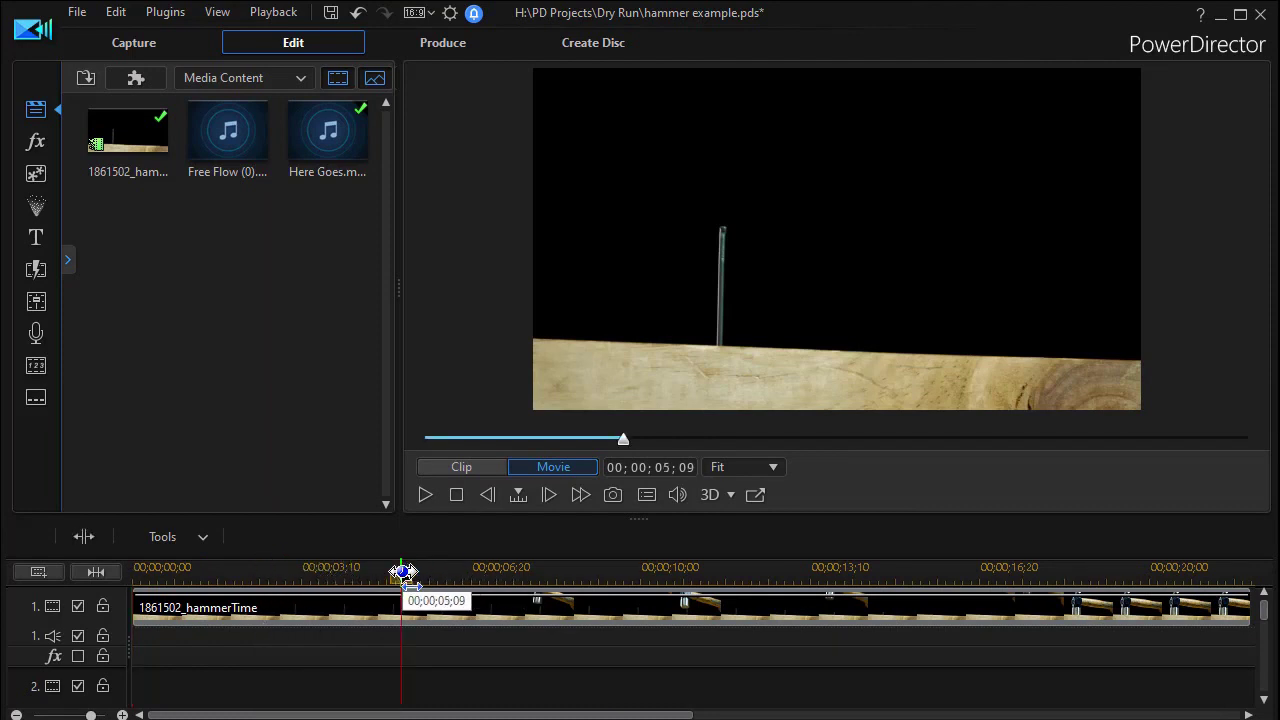
pyautogui.click(425, 501)
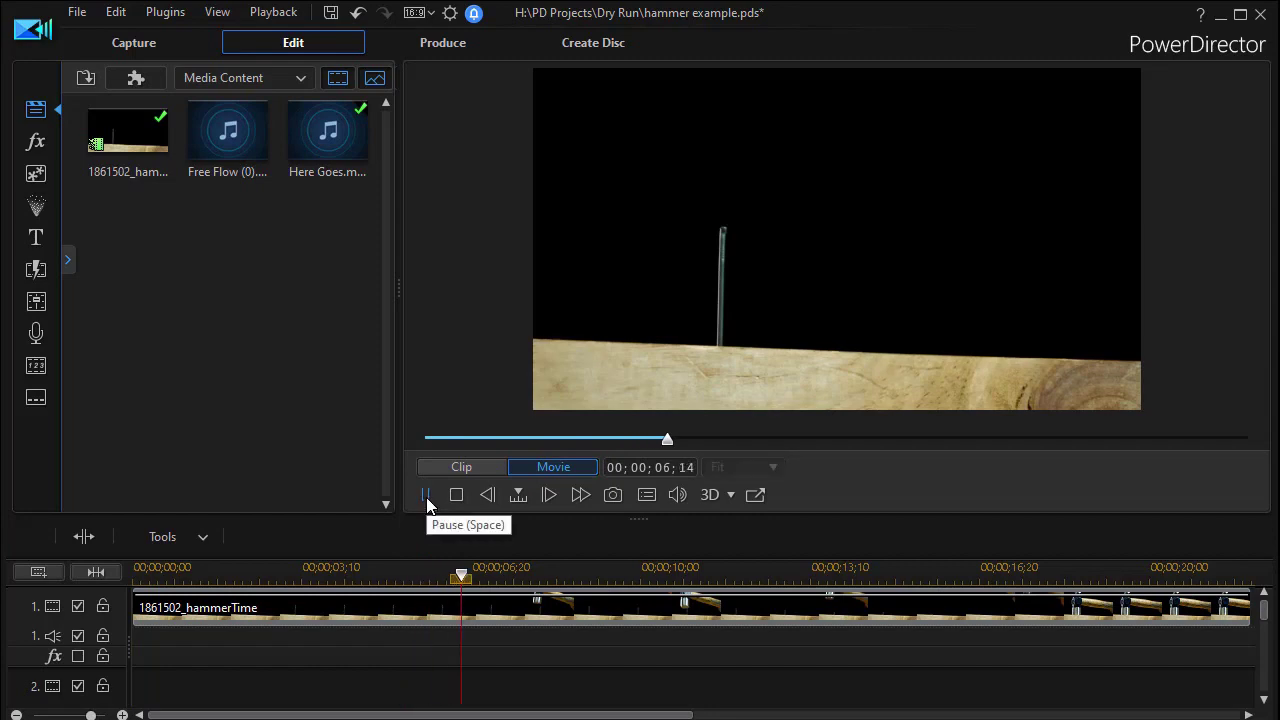
pyautogui.click(425, 497)
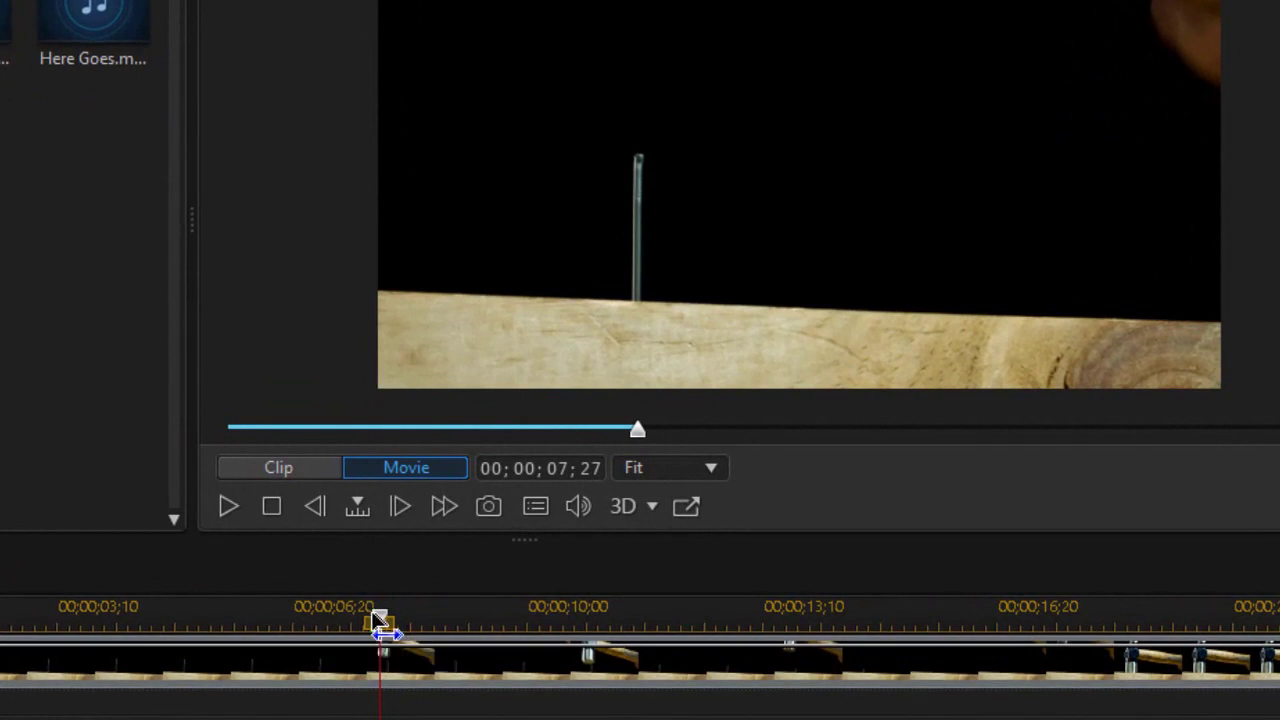
pyautogui.moveTo(536, 578); pyautogui.dragTo(522, 581)
pyautogui.moveTo(362, 625); pyautogui.dragTo(356, 620)
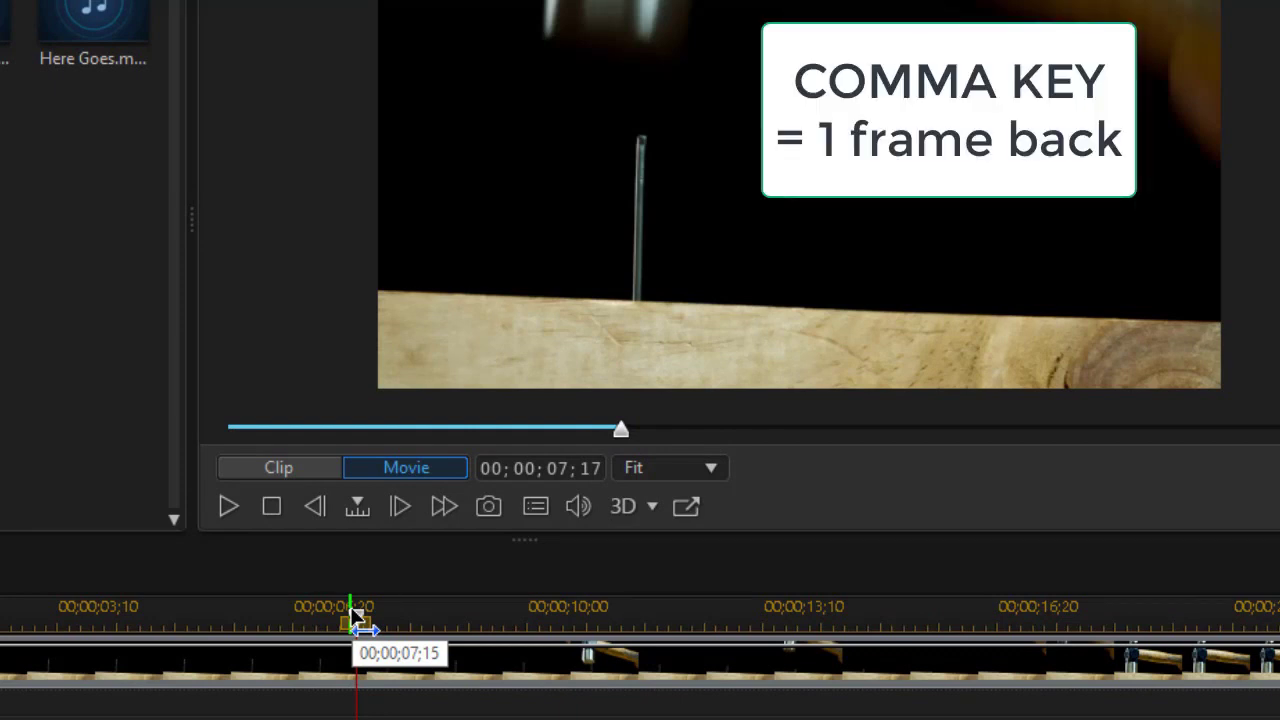
pyautogui.press('.')
pyautogui.press('.')
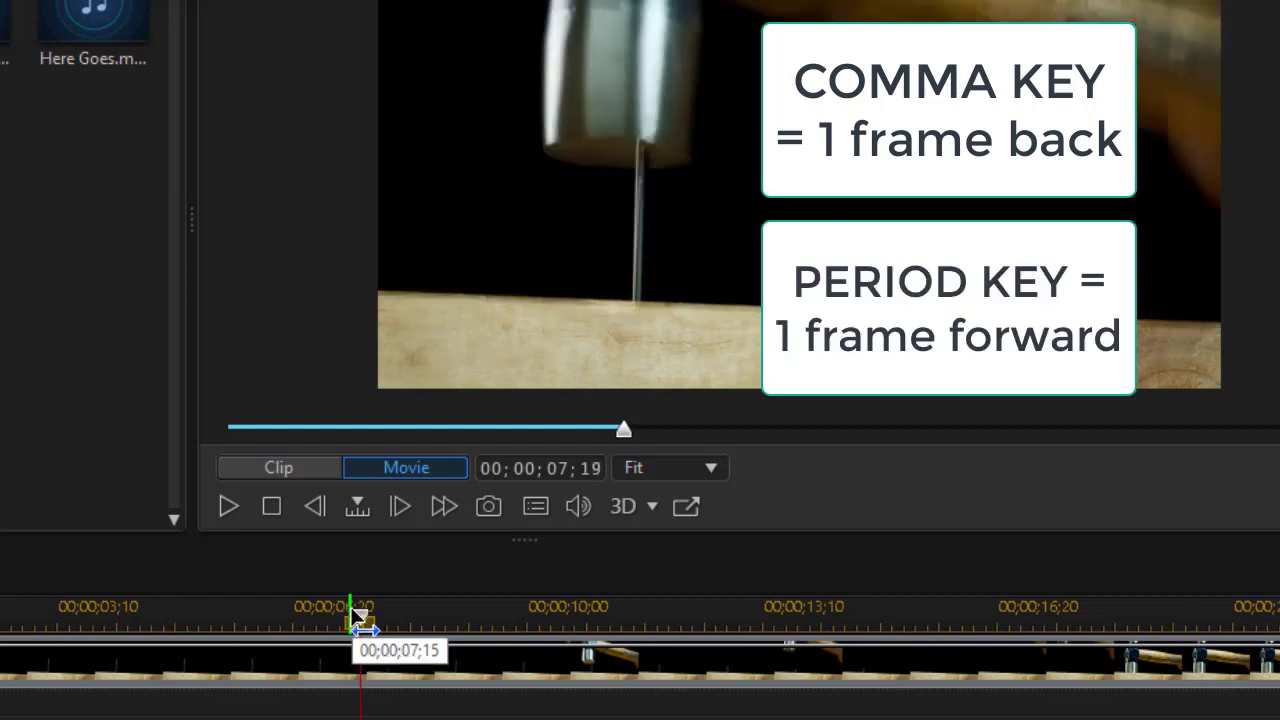
pyautogui.press('.')
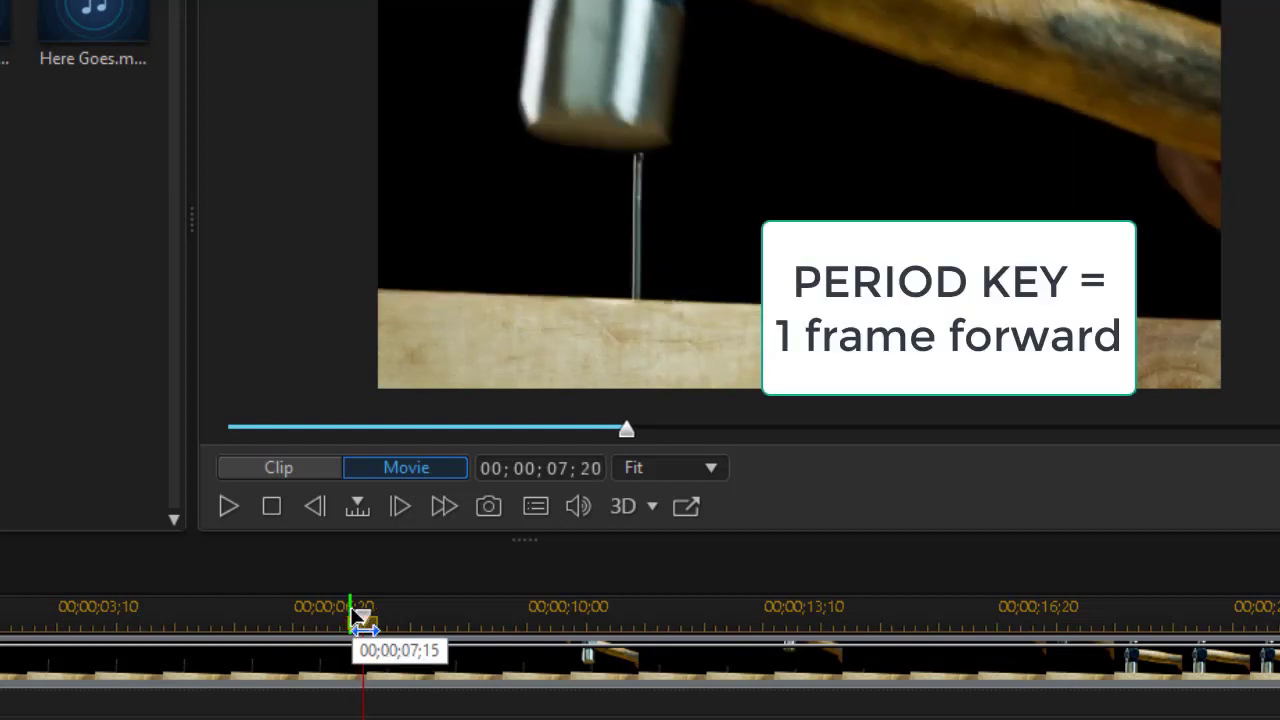
pyautogui.press(',')
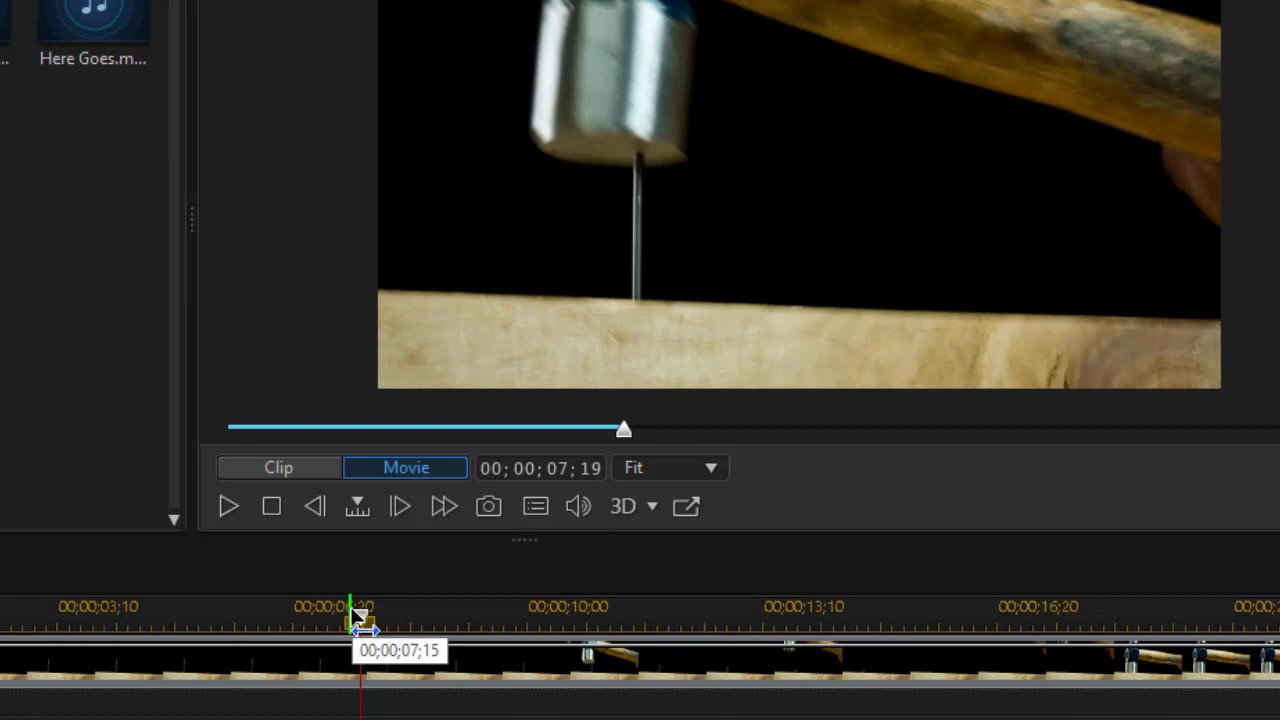
pyautogui.moveTo(358, 615); pyautogui.dragTo(360, 616)
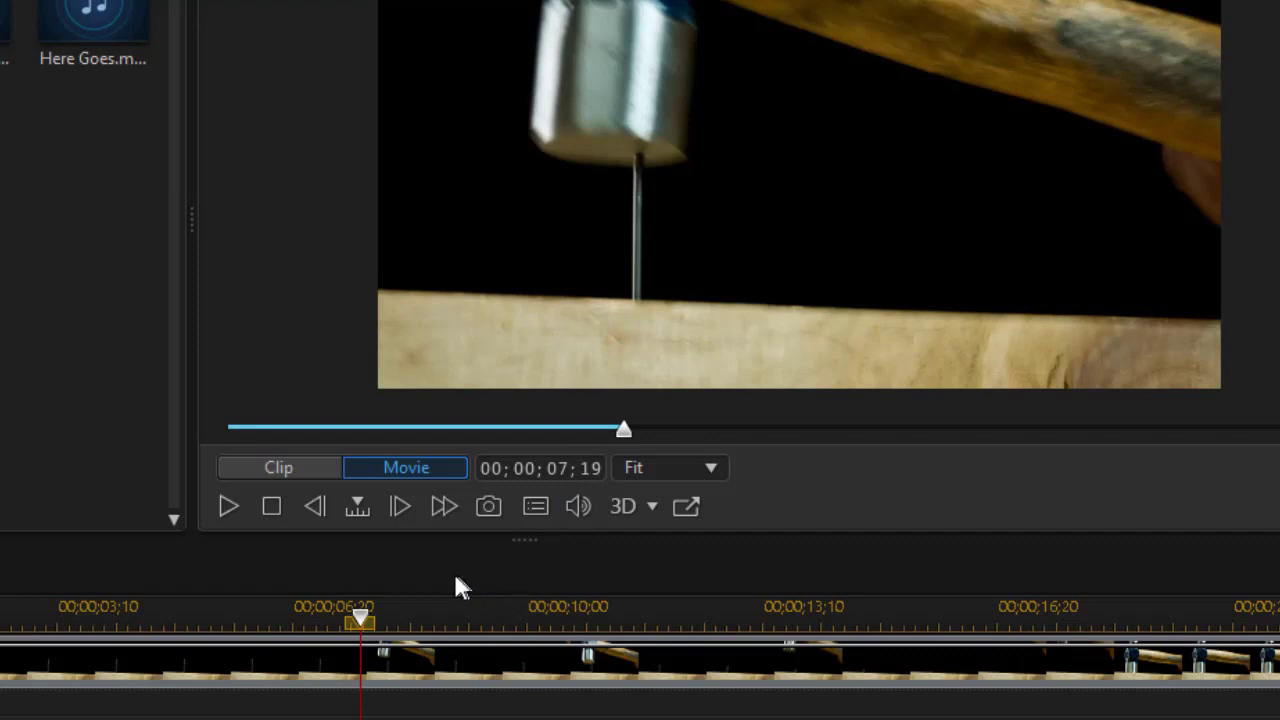
pyautogui.moveTo(362, 618)
pyautogui.mouseDown()
pyautogui.moveTo(377, 618)
pyautogui.moveTo(362, 619)
pyautogui.mouseUp()
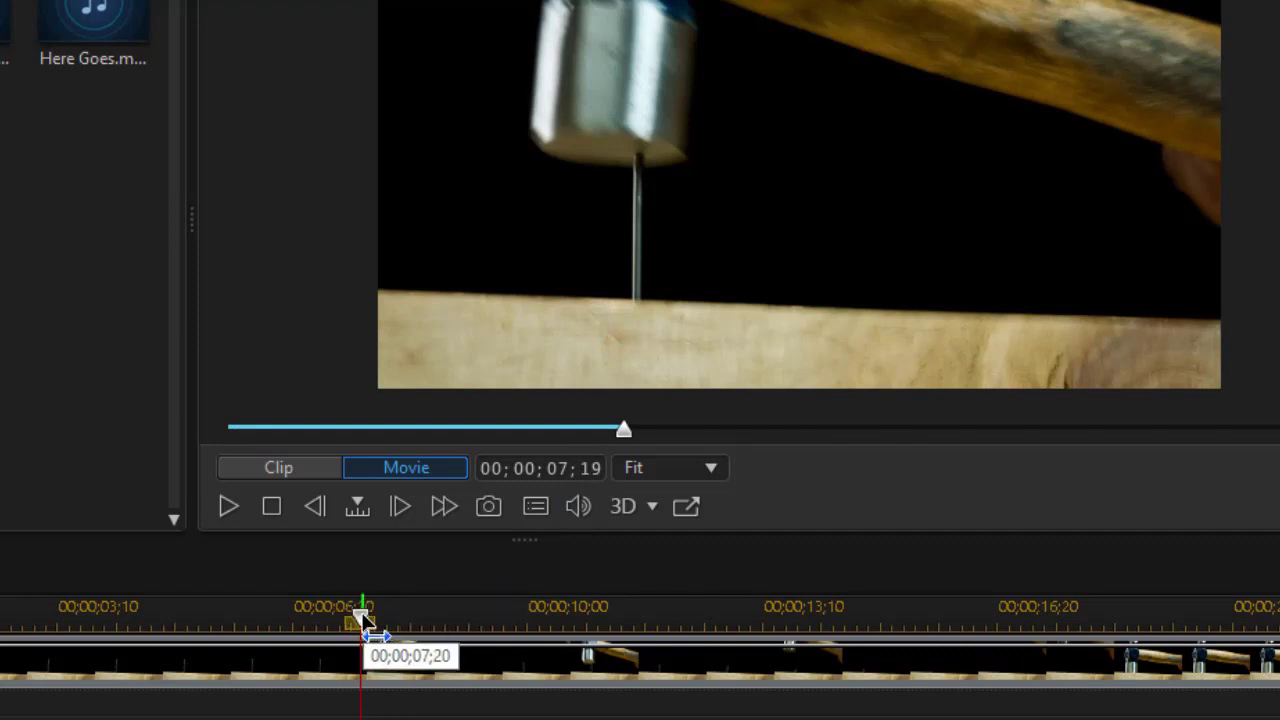
# Step: Add a timeline marker without a note at 00;00;07;20 for the first hammer strike
pyautogui.rightClick(362, 620)
pyautogui.click(437, 634)
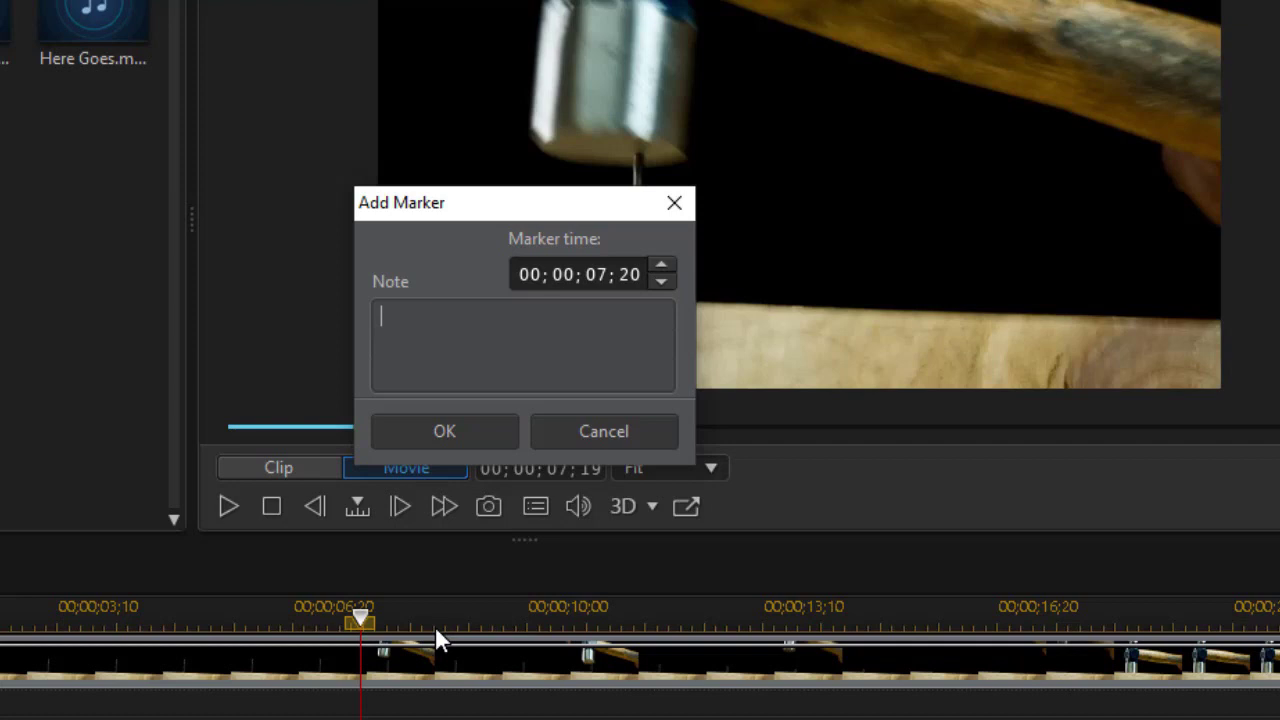
pyautogui.click(457, 440)
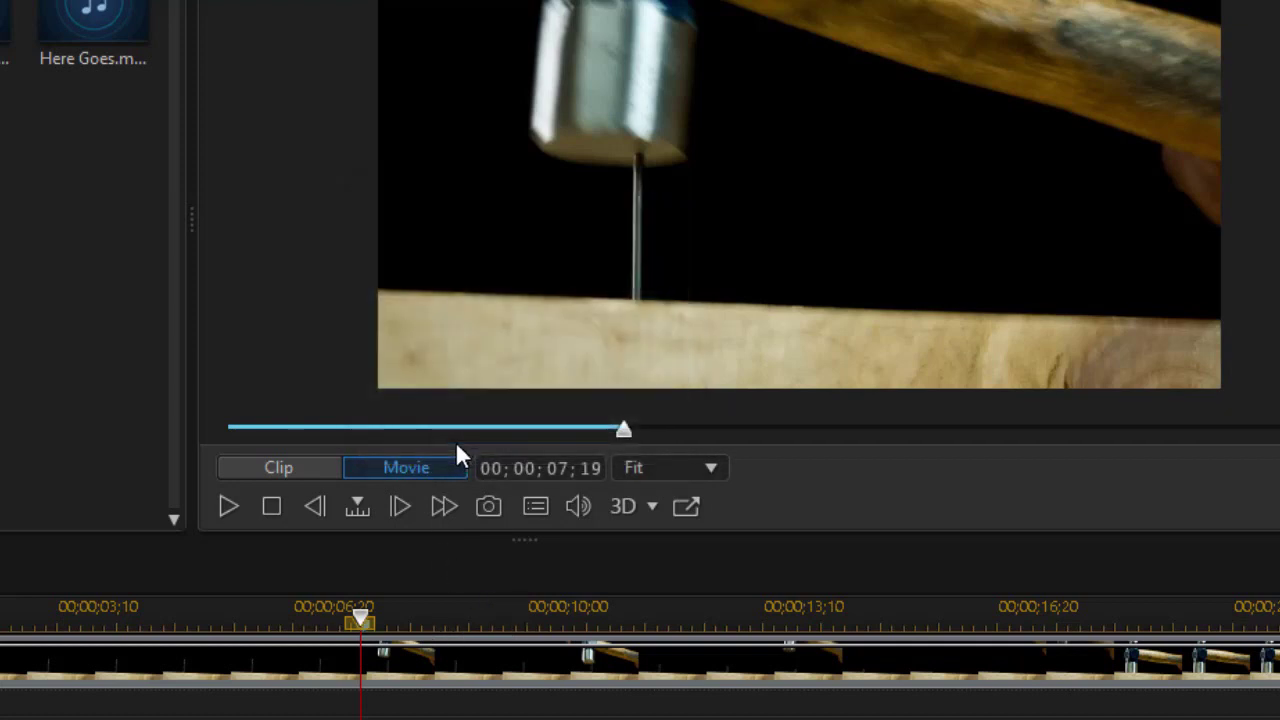
# Step: Play the clip beyond the first marker and move the playhead to 00;00;09;00, near the second strike
pyautogui.click(228, 508)
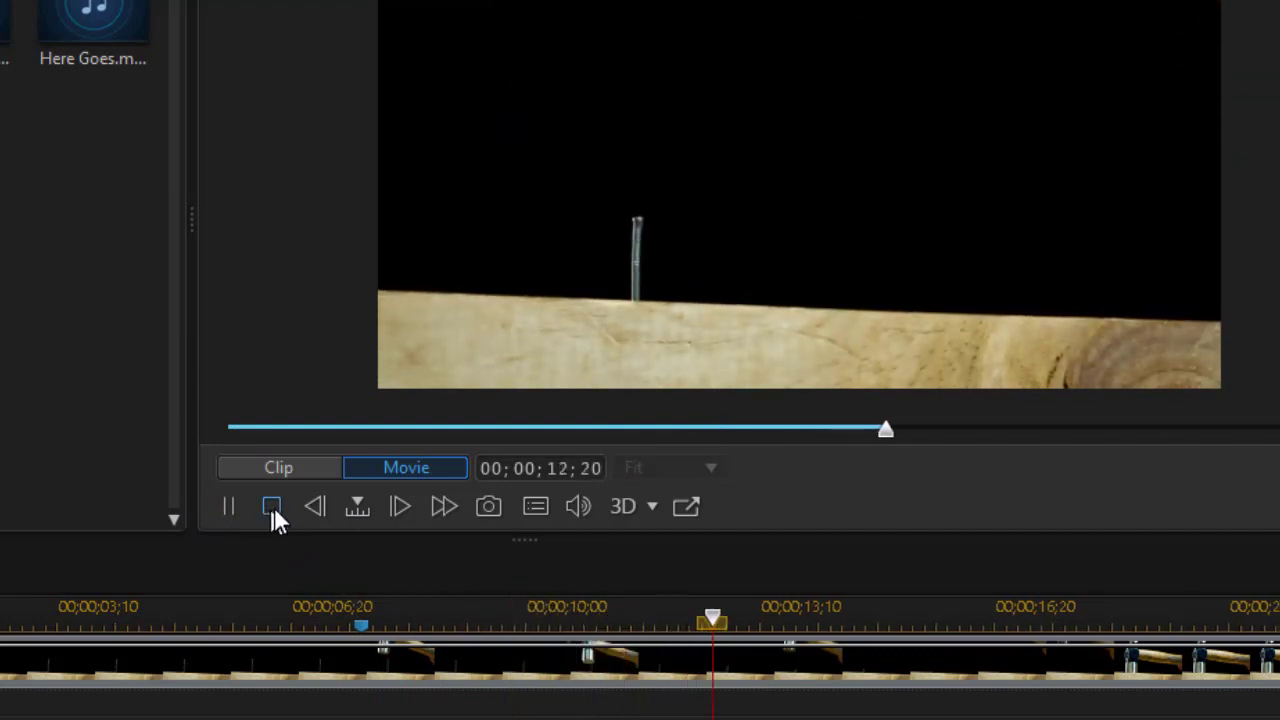
pyautogui.click(273, 508)
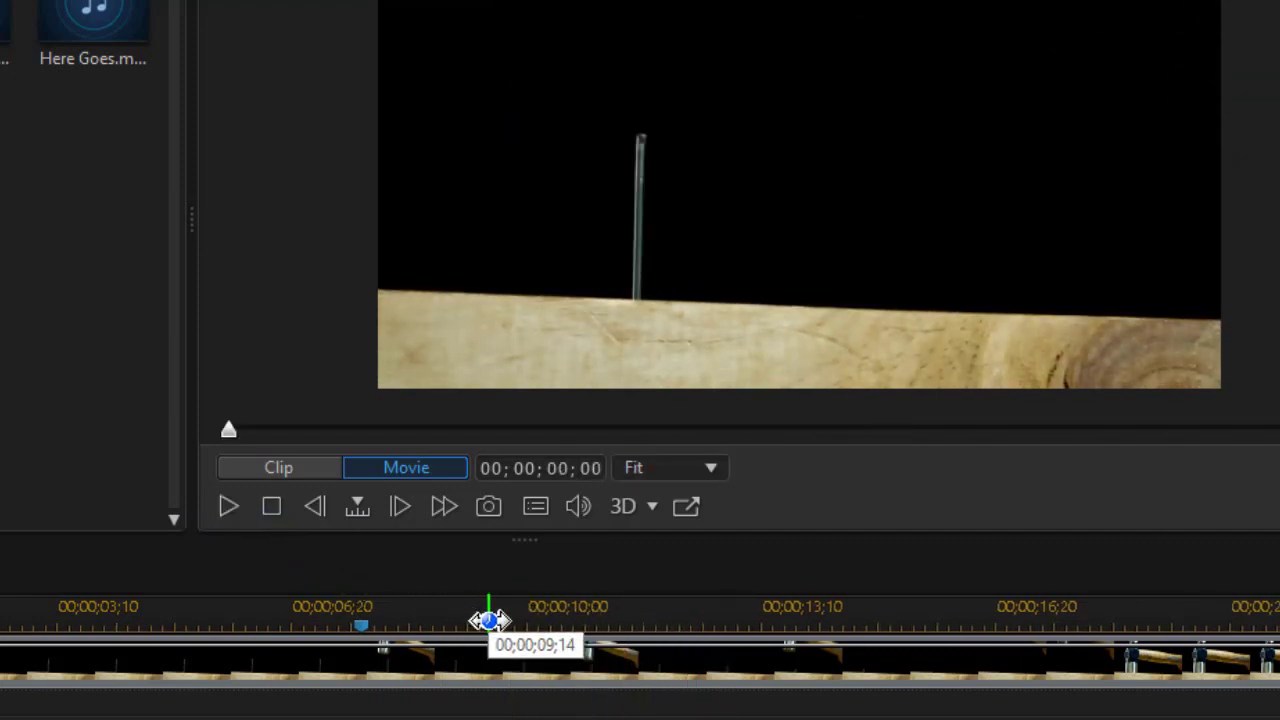
pyautogui.click(482, 622)
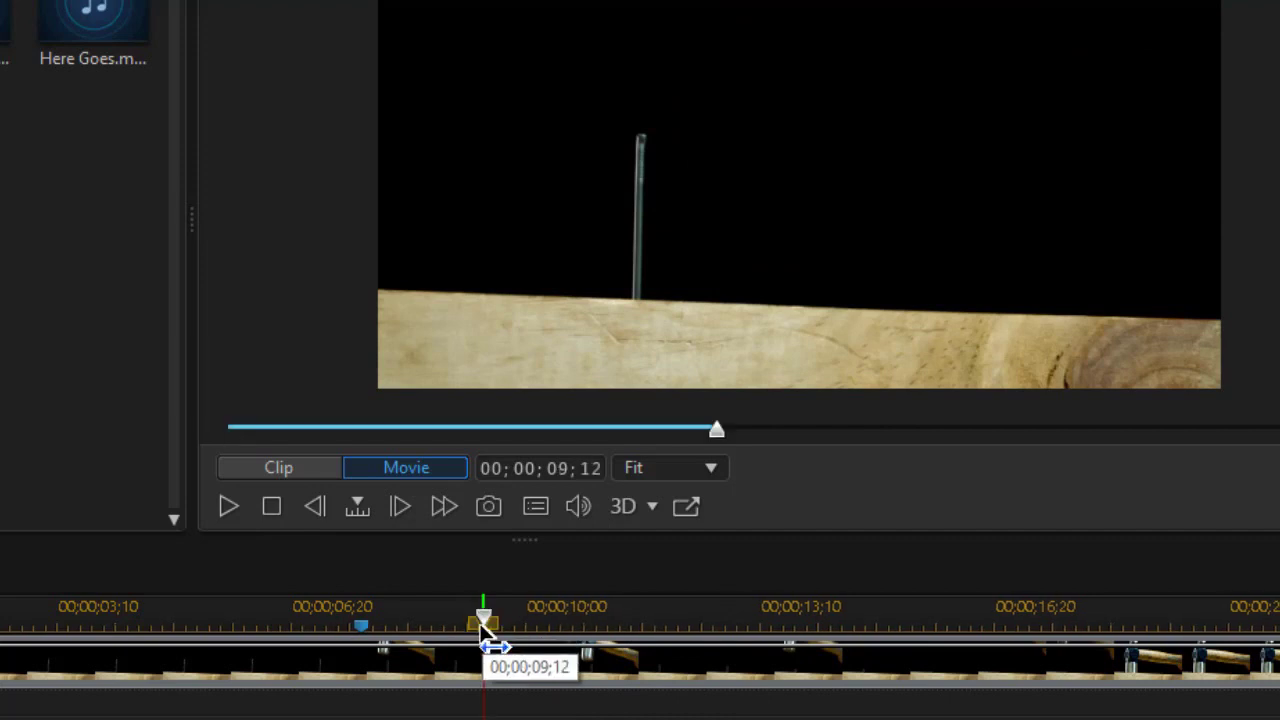
pyautogui.moveTo(482, 628); pyautogui.dragTo(456, 622)
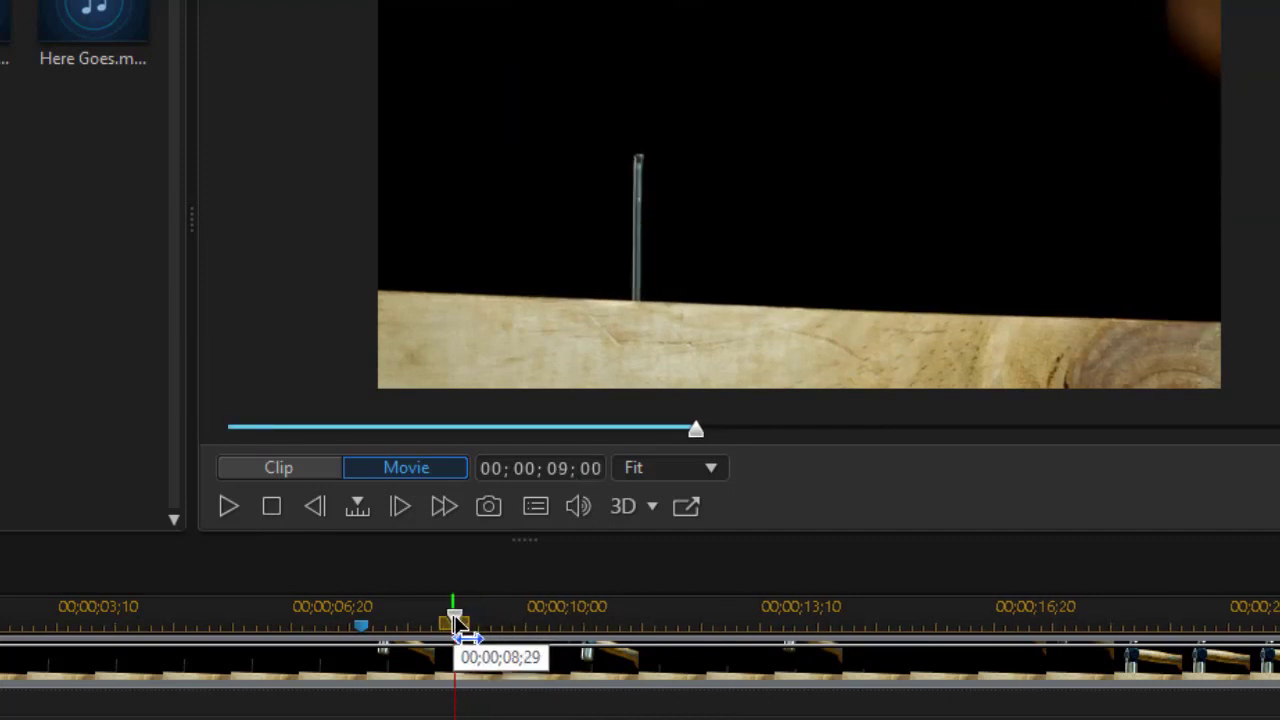
# Step: Step frame by frame to the exact moment the hammer hits the nail a second time, 00;00;09;04
pyautogui.press('Left')
pyautogui.press('Left')
pyautogui.press('Left')
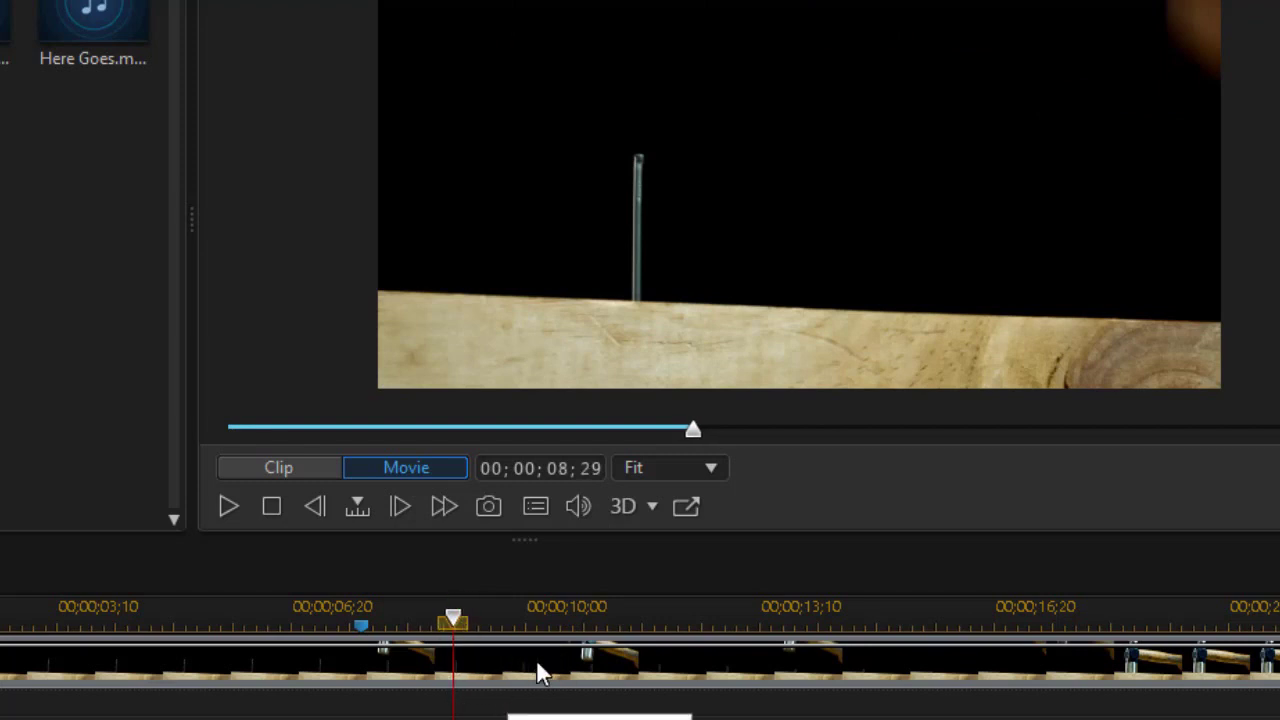
pyautogui.press('Right')
pyautogui.press('Right')
pyautogui.press('Right')
pyautogui.press('Right')
pyautogui.press('Right')
pyautogui.press('Right')
pyautogui.press('Right')
pyautogui.press('Right')
pyautogui.press('Right')
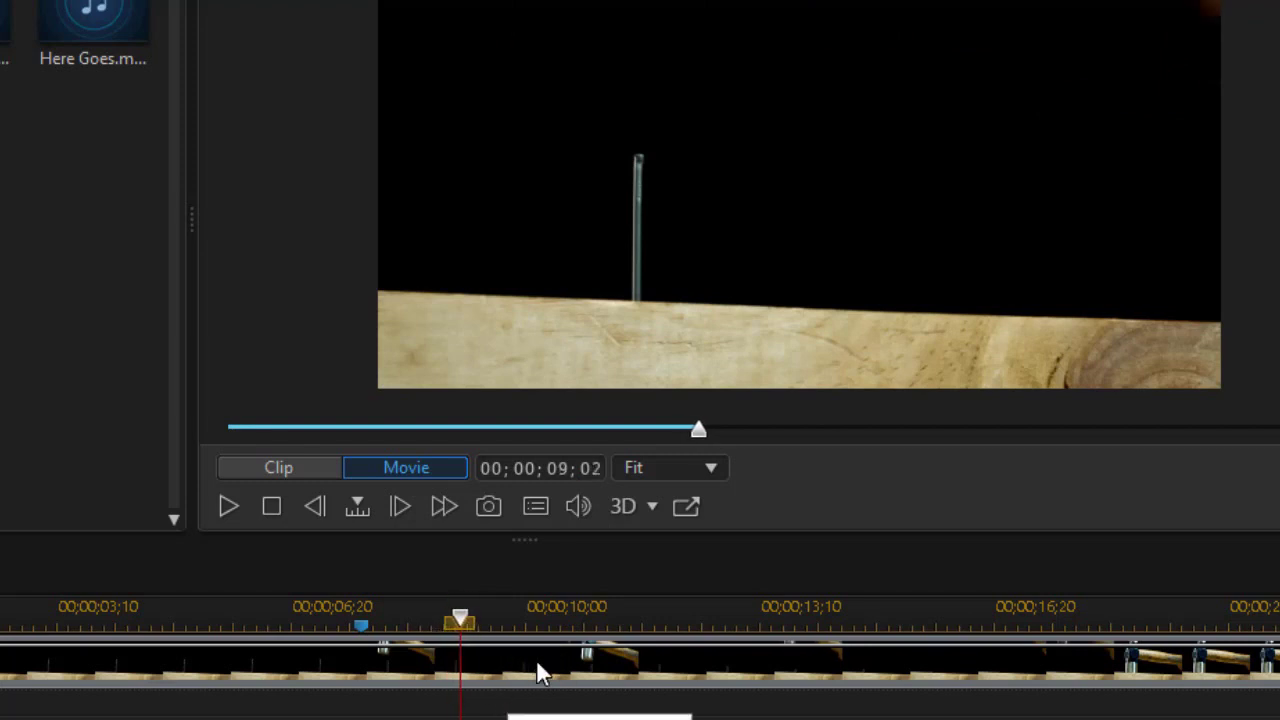
pyautogui.press('Left')
pyautogui.press('Right')
pyautogui.press('Right')
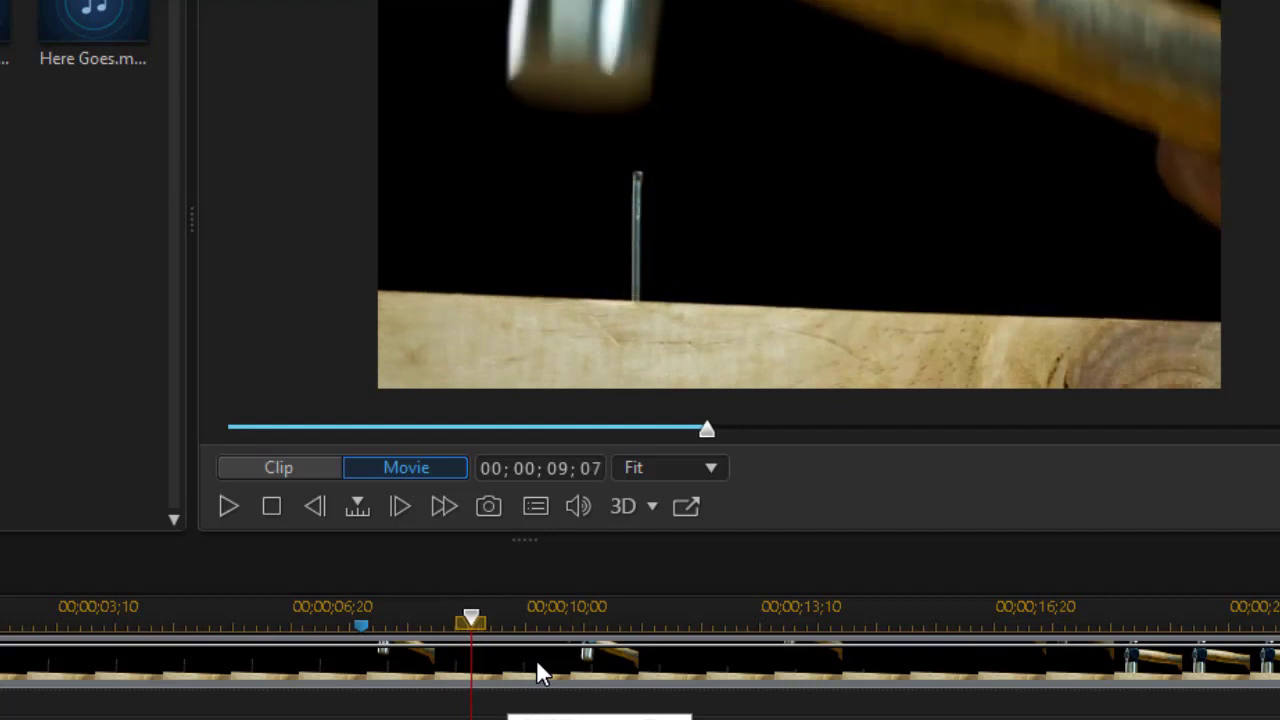
pyautogui.press('Left')
pyautogui.press('Left')
pyautogui.press('Left')
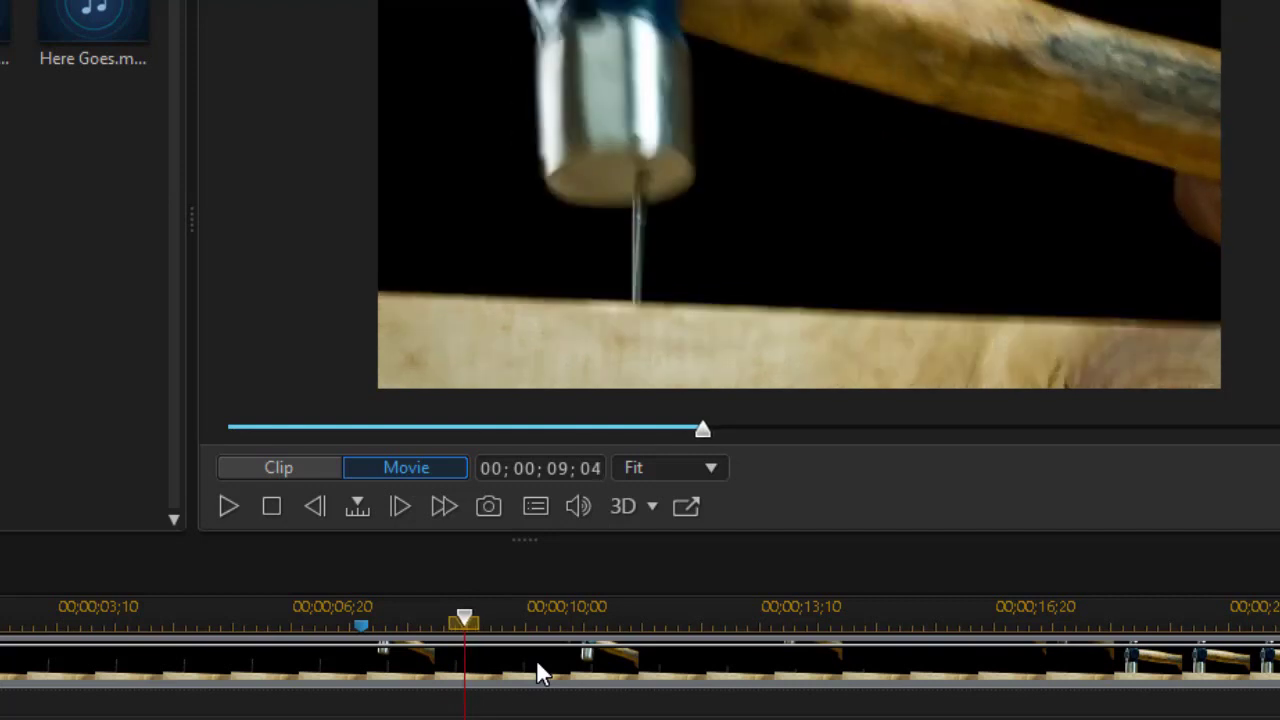
# Step: Add a timeline marker without a note at 00;00;09;03 for the second hammer strike
pyautogui.rightClick(461, 609)
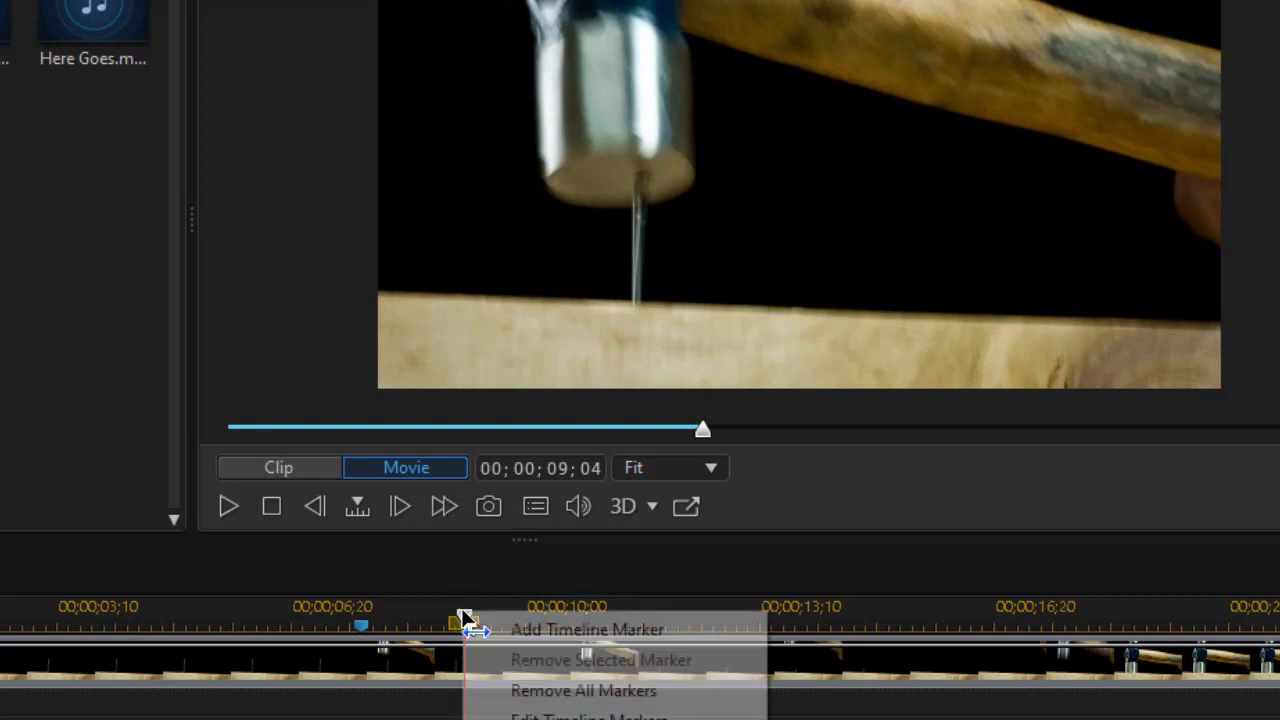
pyautogui.click(632, 633)
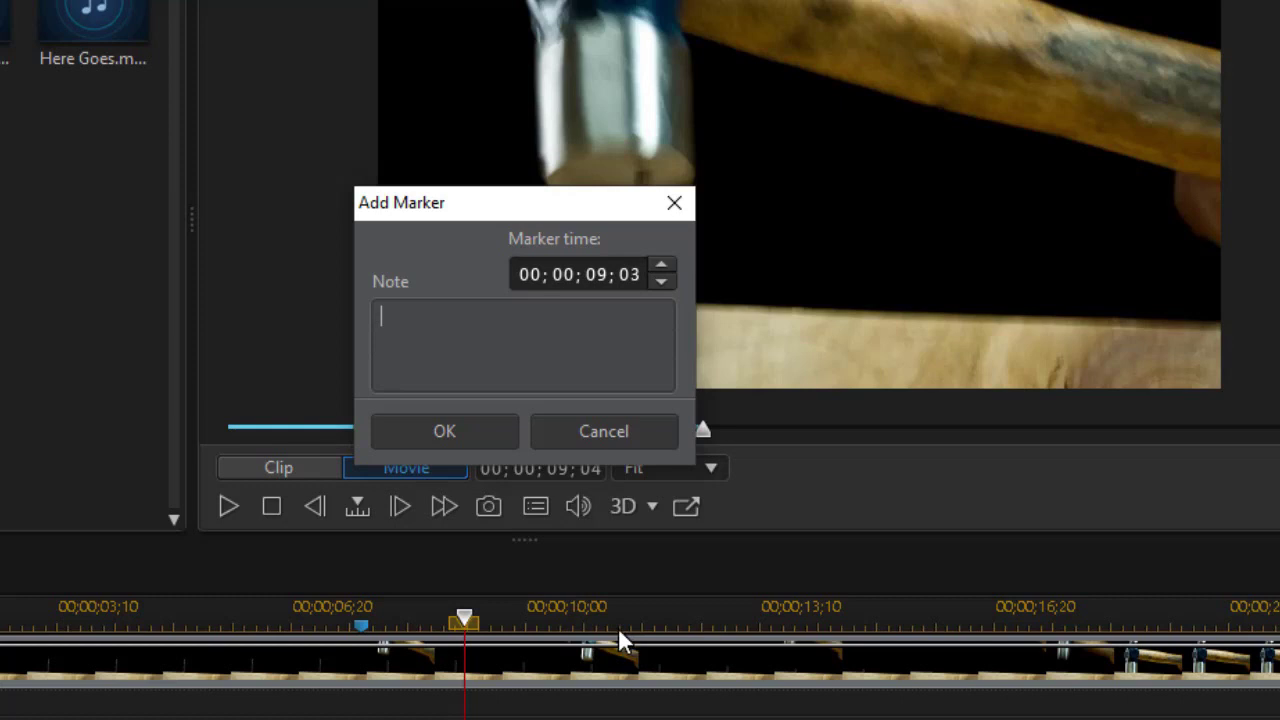
pyautogui.click(450, 434)
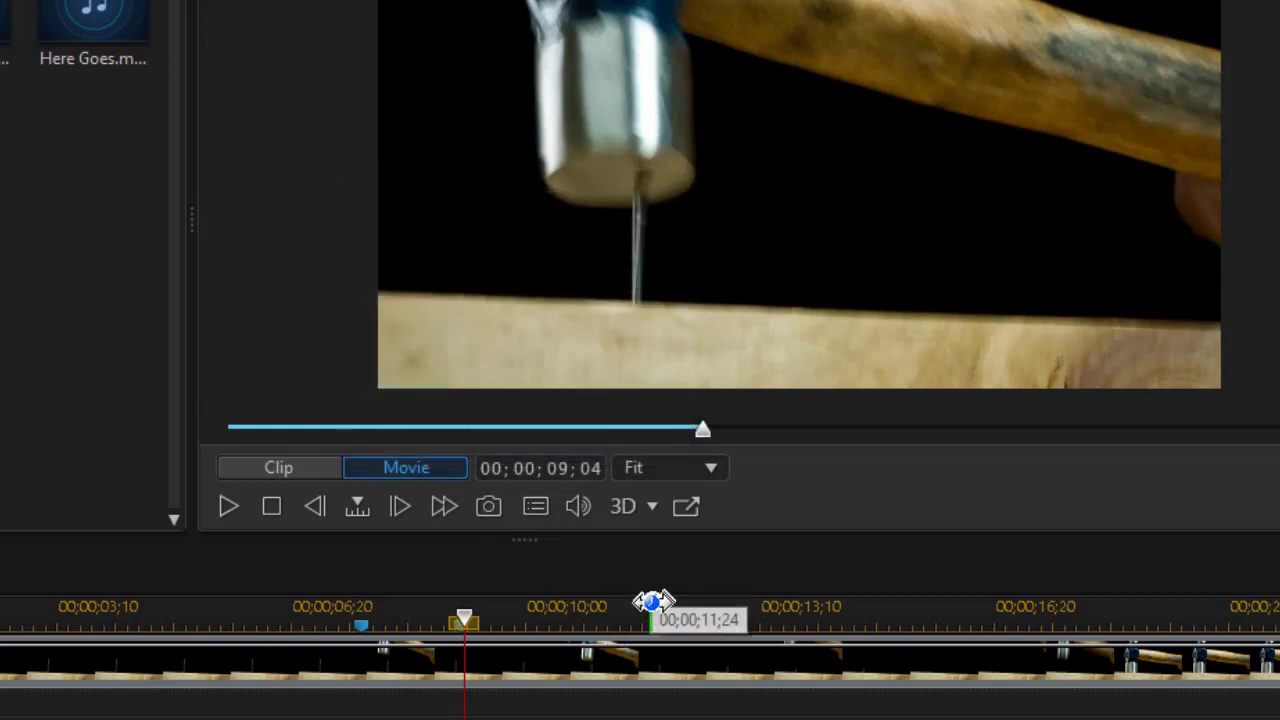
# Step: Play on past the second marker and step back to the third hammer strike at 00;00;10;17
pyautogui.click(229, 509)
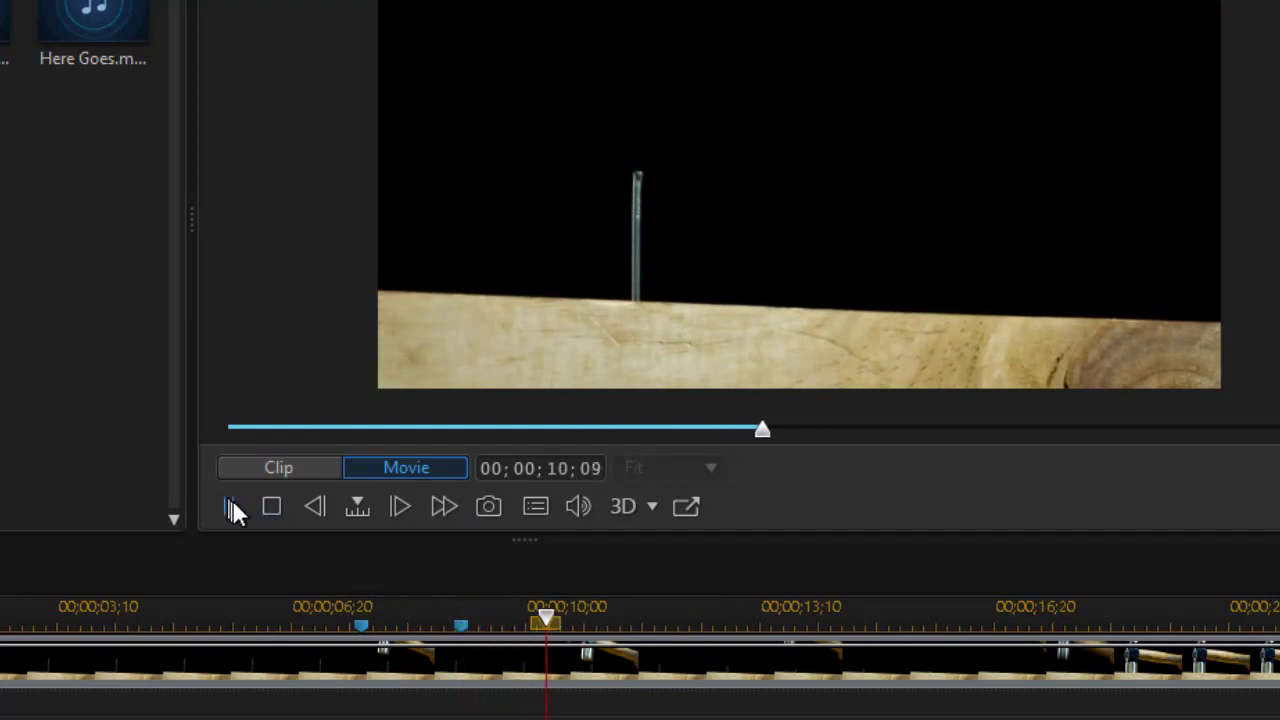
pyautogui.click(232, 500)
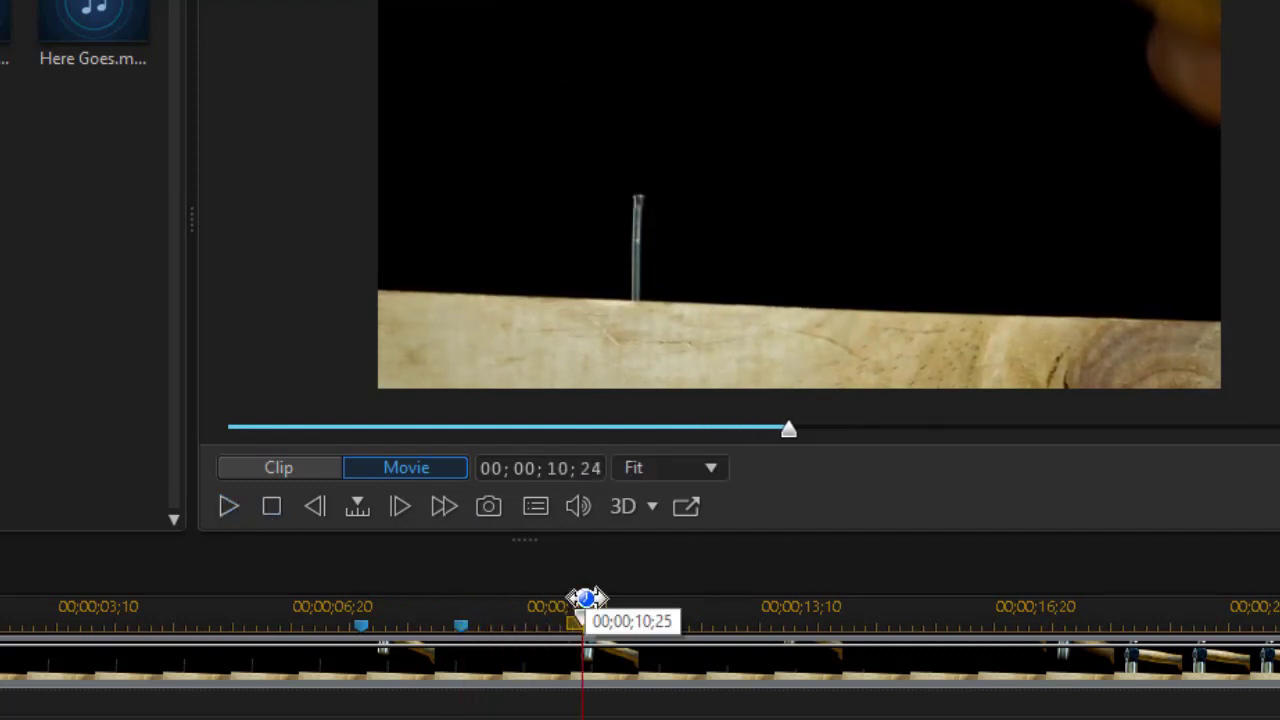
pyautogui.press(',')
pyautogui.press(',')
pyautogui.press(',')
pyautogui.press(',')
pyautogui.press(',')
pyautogui.press(',')
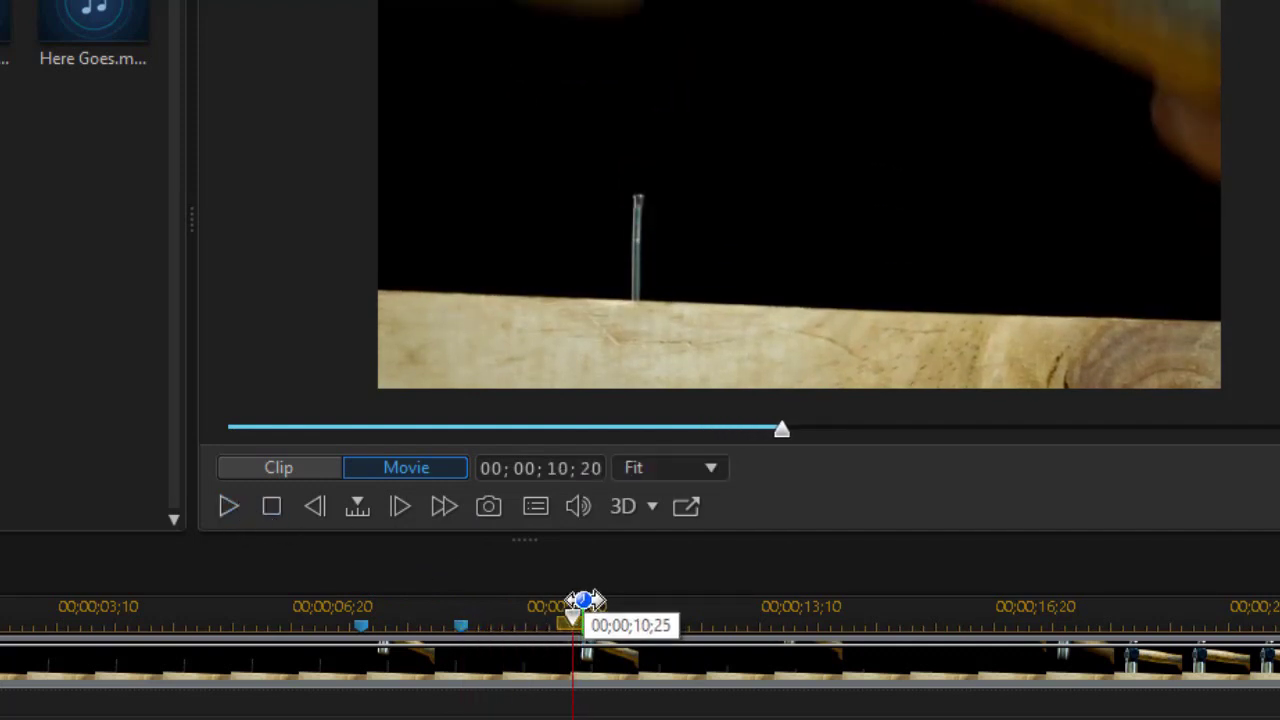
pyautogui.press(',')
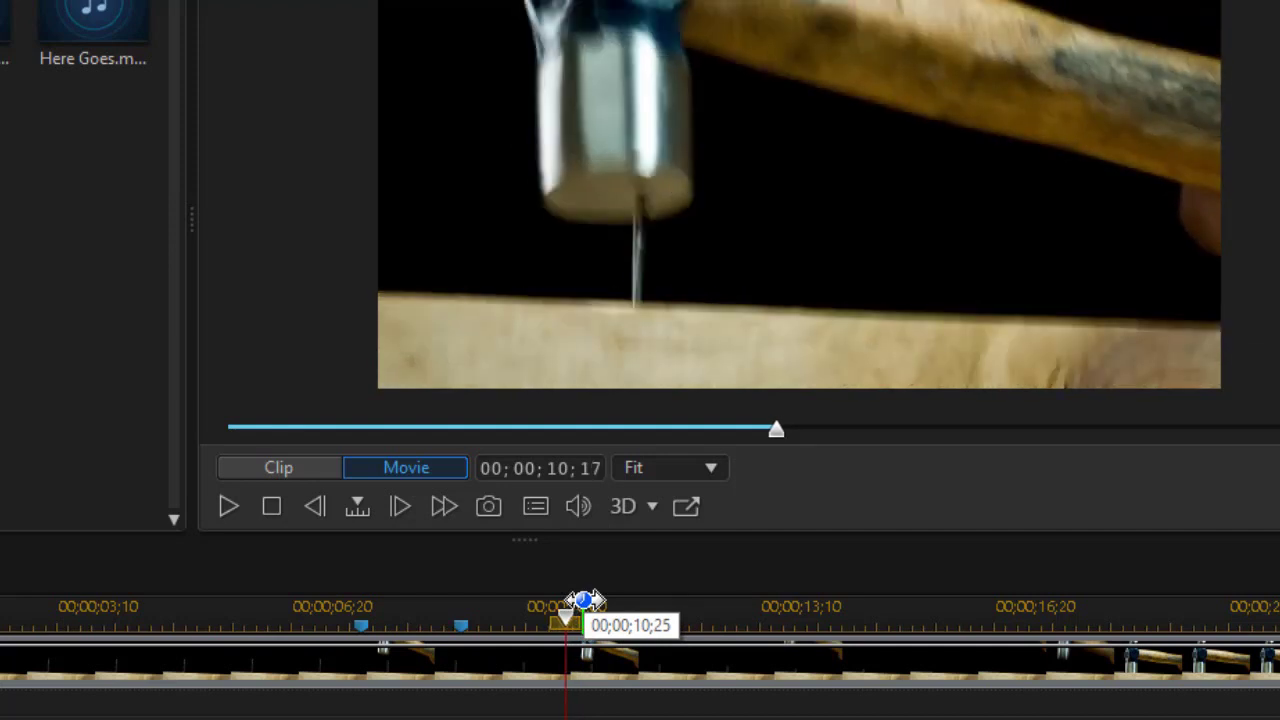
# Step: Add a timeline marker without a note at 00;00;10;17 for the third hammer strike
pyautogui.rightClick(566, 620)
pyautogui.click(603, 635)
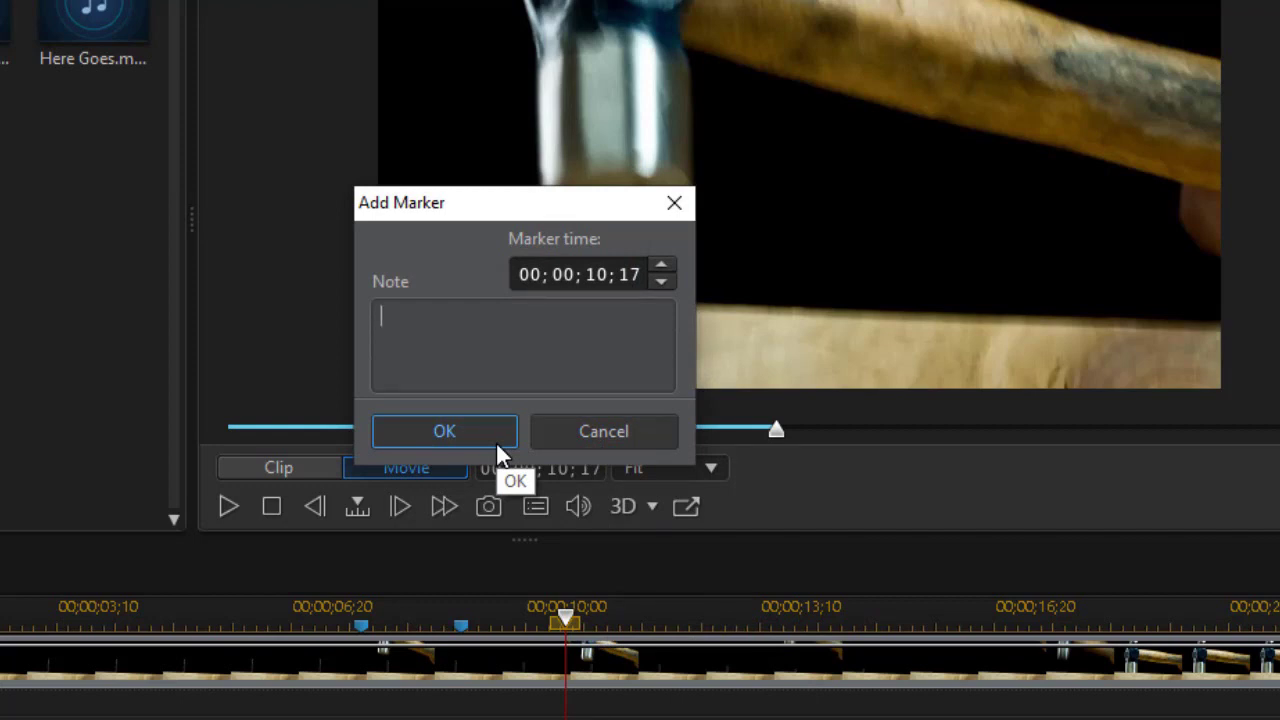
pyautogui.click(496, 443)
# Step: Play on past the third marker and step back to the fourth hammer strike at 00;00;11;29
pyautogui.moveTo(566, 624)
pyautogui.mouseDown()
pyautogui.moveTo(601, 624)
pyautogui.moveTo(326, 577)
pyautogui.mouseUp()
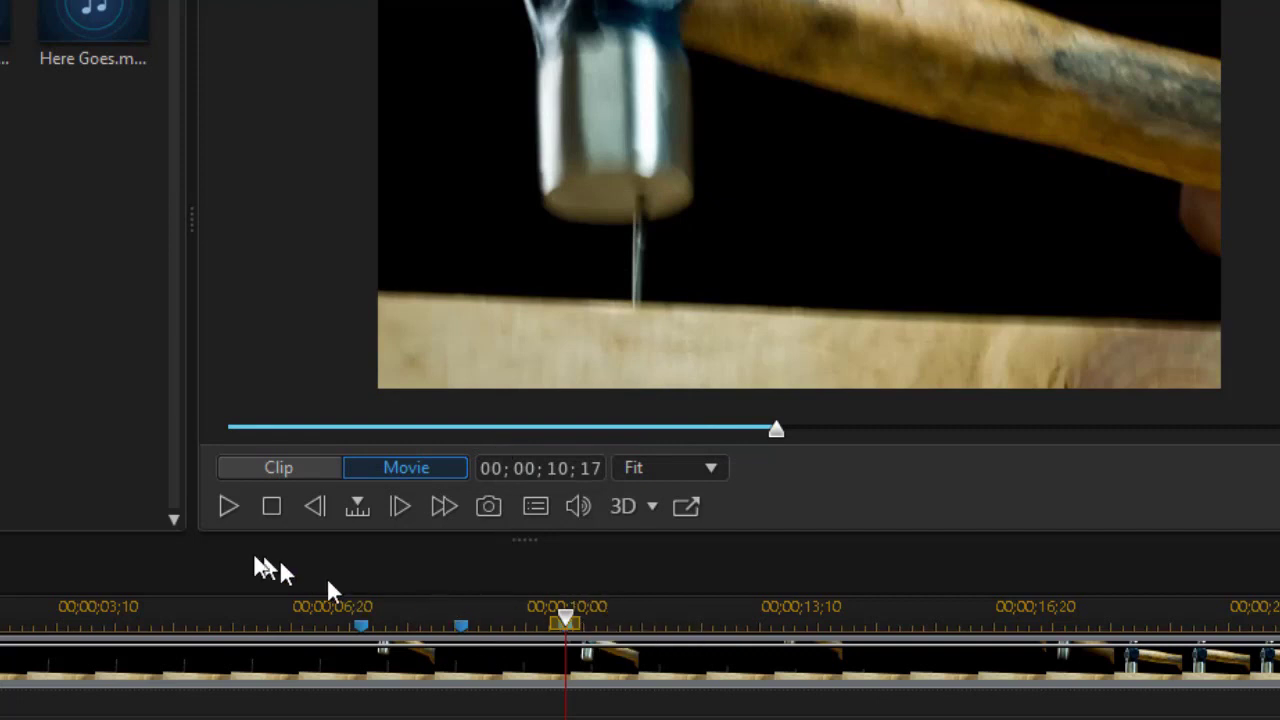
pyautogui.click(227, 506)
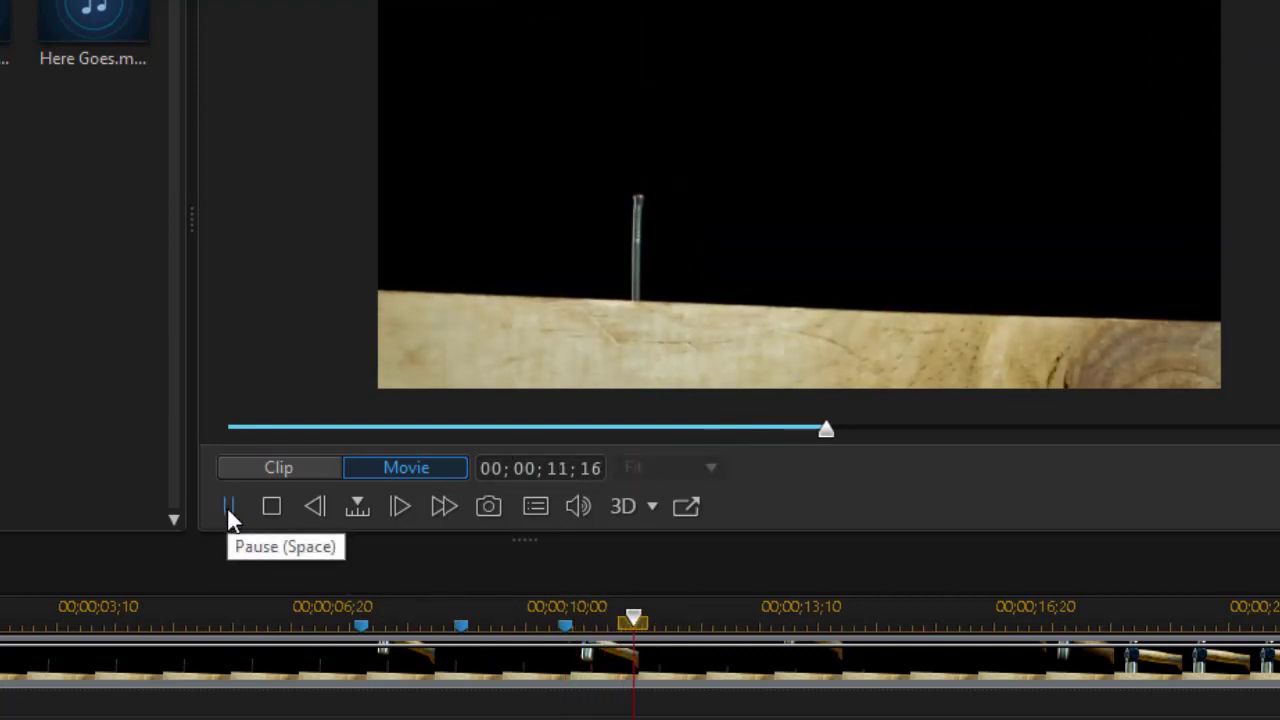
pyautogui.click(220, 520)
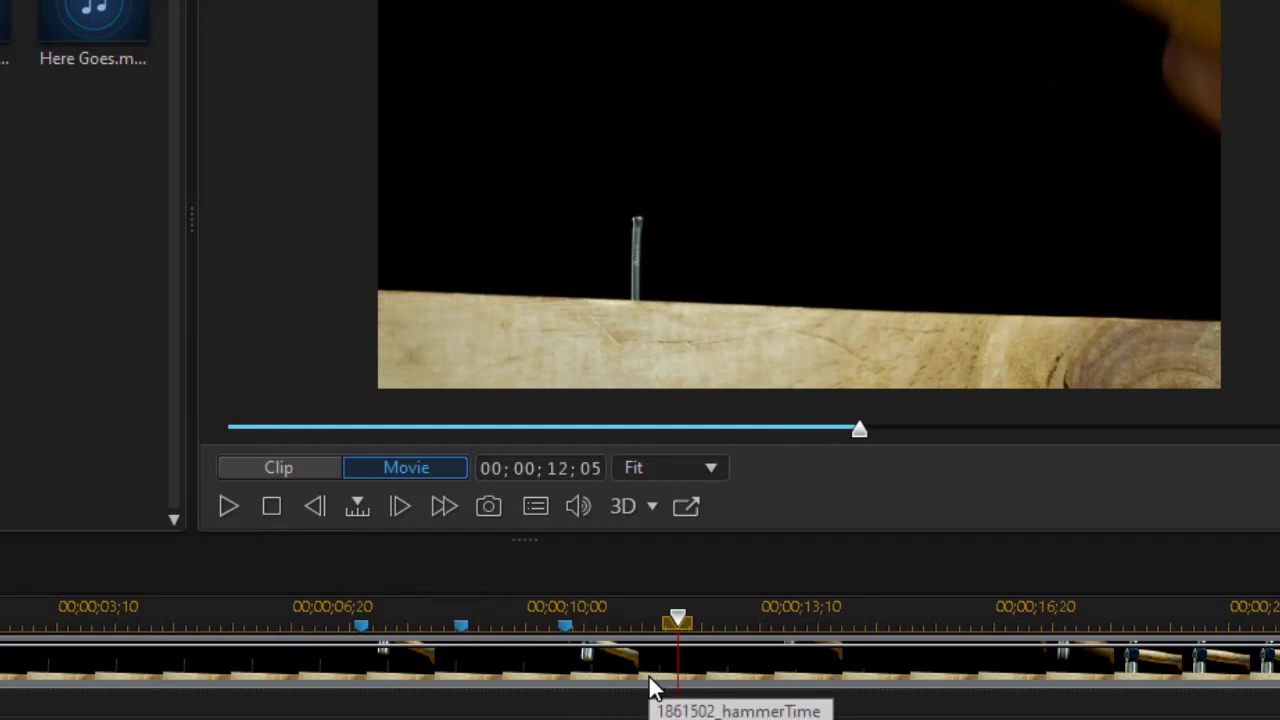
pyautogui.press(',')
pyautogui.press(',')
pyautogui.press(',')
pyautogui.press(',')
pyautogui.press(',')
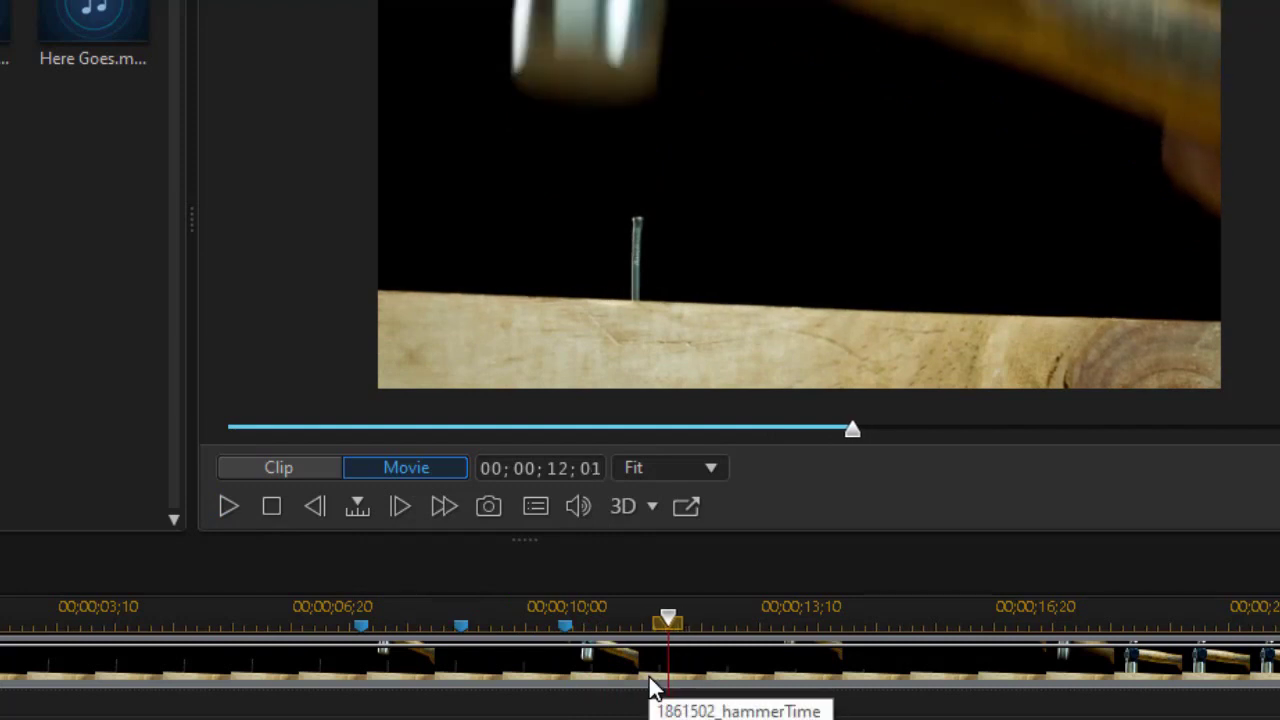
pyautogui.press(',')
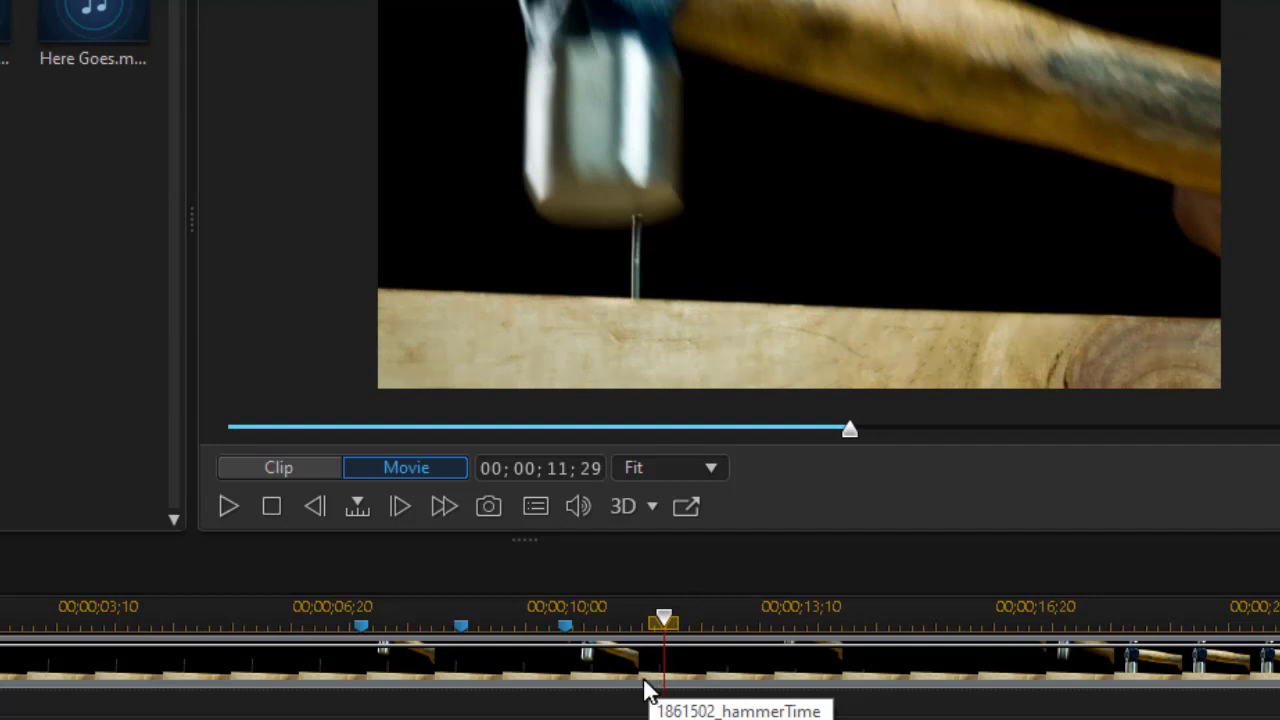
# Step: Add a timeline marker without a note at 00;00;12;00 for the fourth hammer strike
pyautogui.rightClick(661, 616)
pyautogui.click(701, 632)
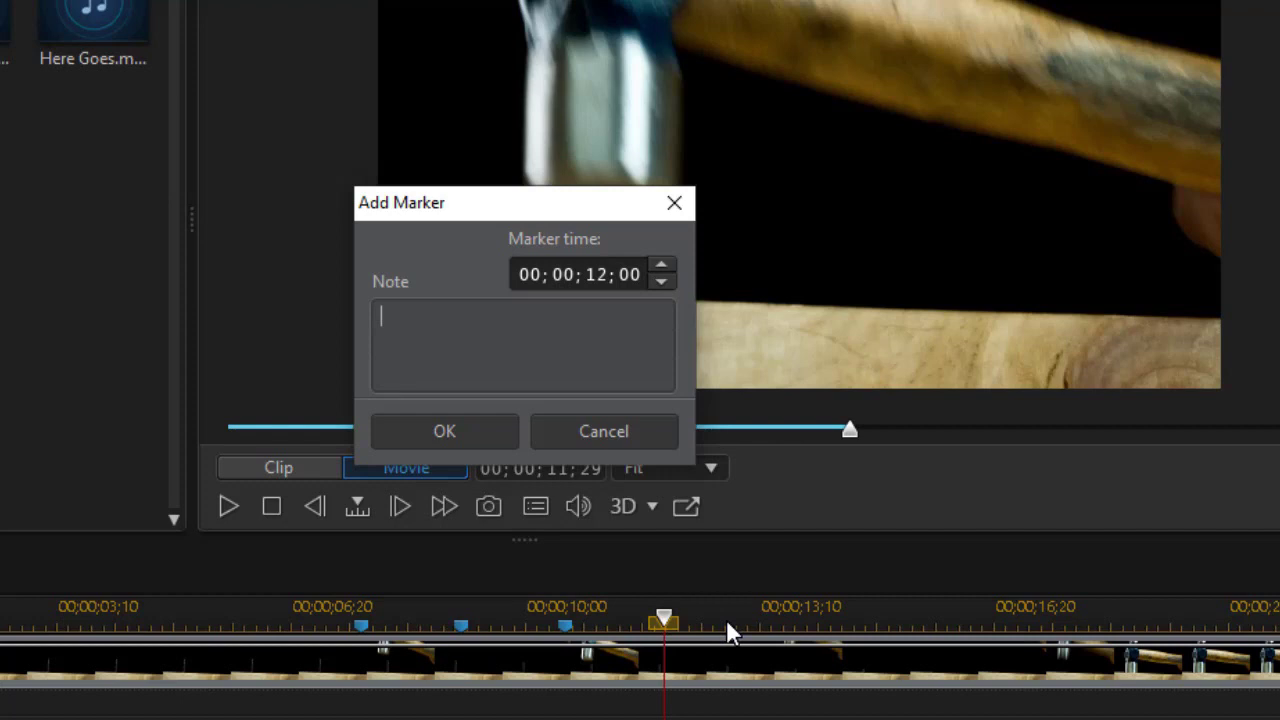
pyautogui.click(487, 433)
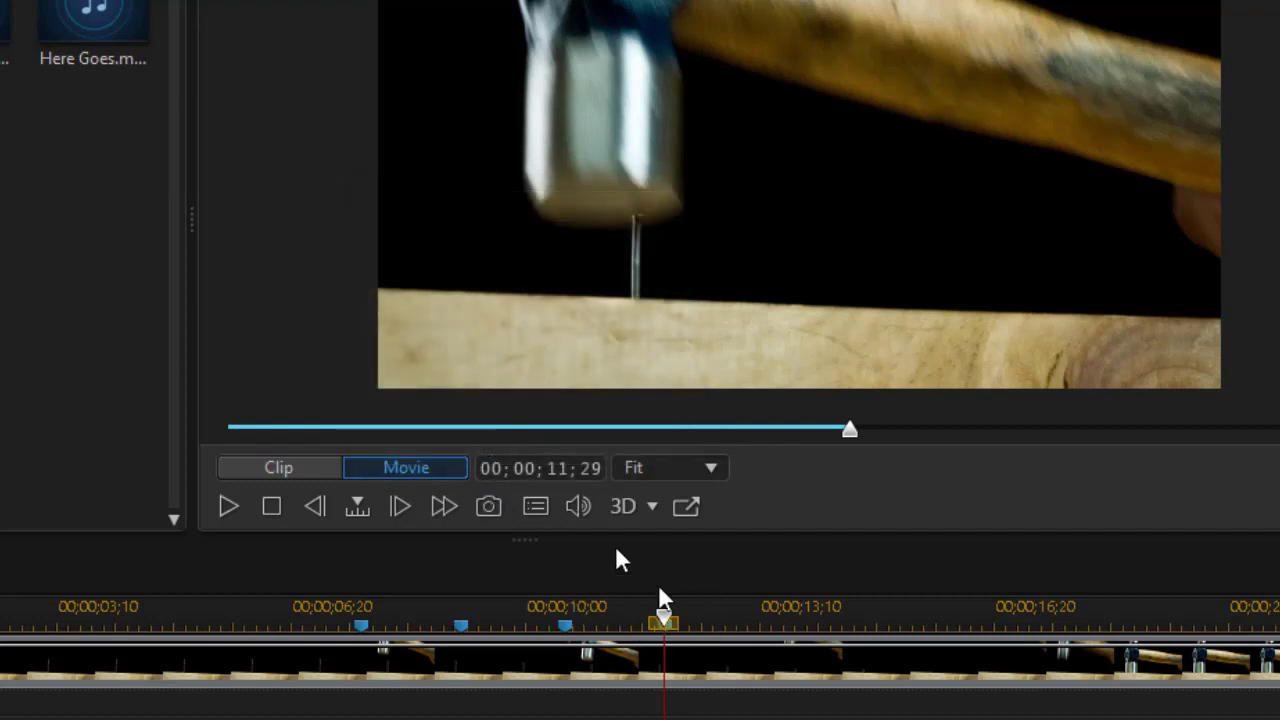
pyautogui.moveTo(664, 612); pyautogui.dragTo(110, 620)
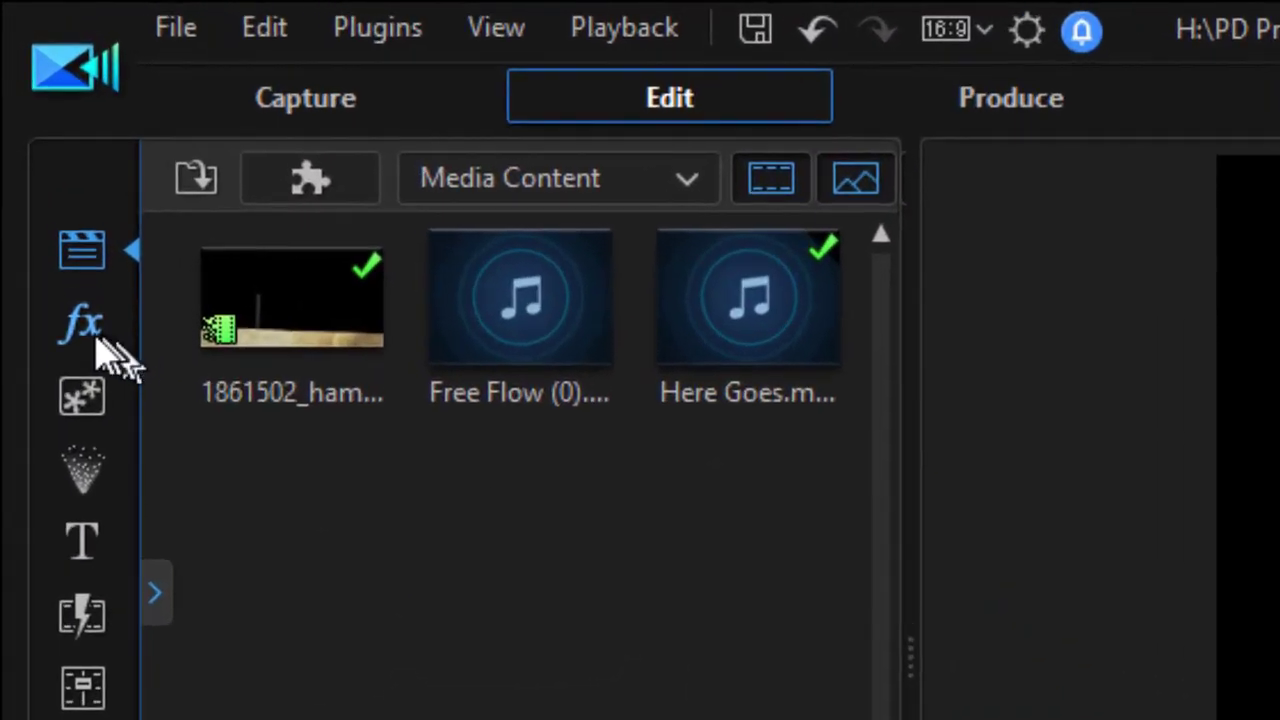
# Step: Add the Default text-only title to video track 2, starting at the first hammer-strike marker at 00;00;07;20
pyautogui.click(80, 558)
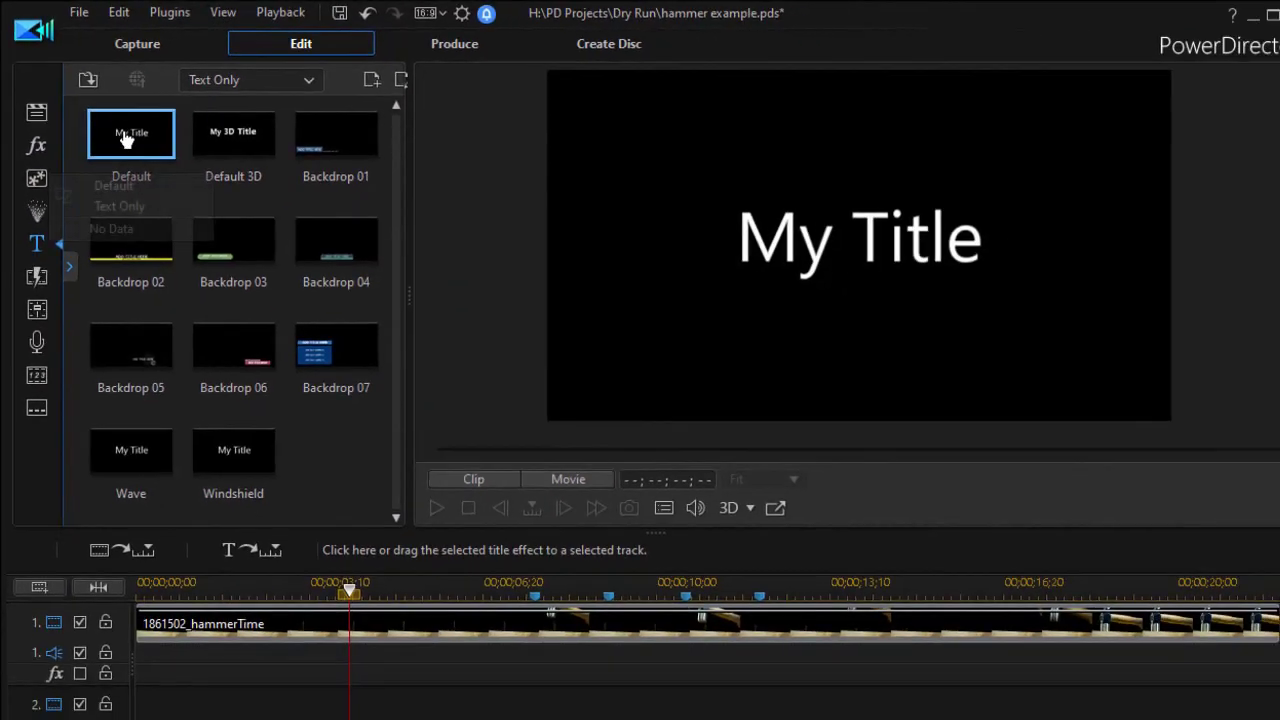
pyautogui.moveTo(127, 140); pyautogui.dragTo(462, 686)
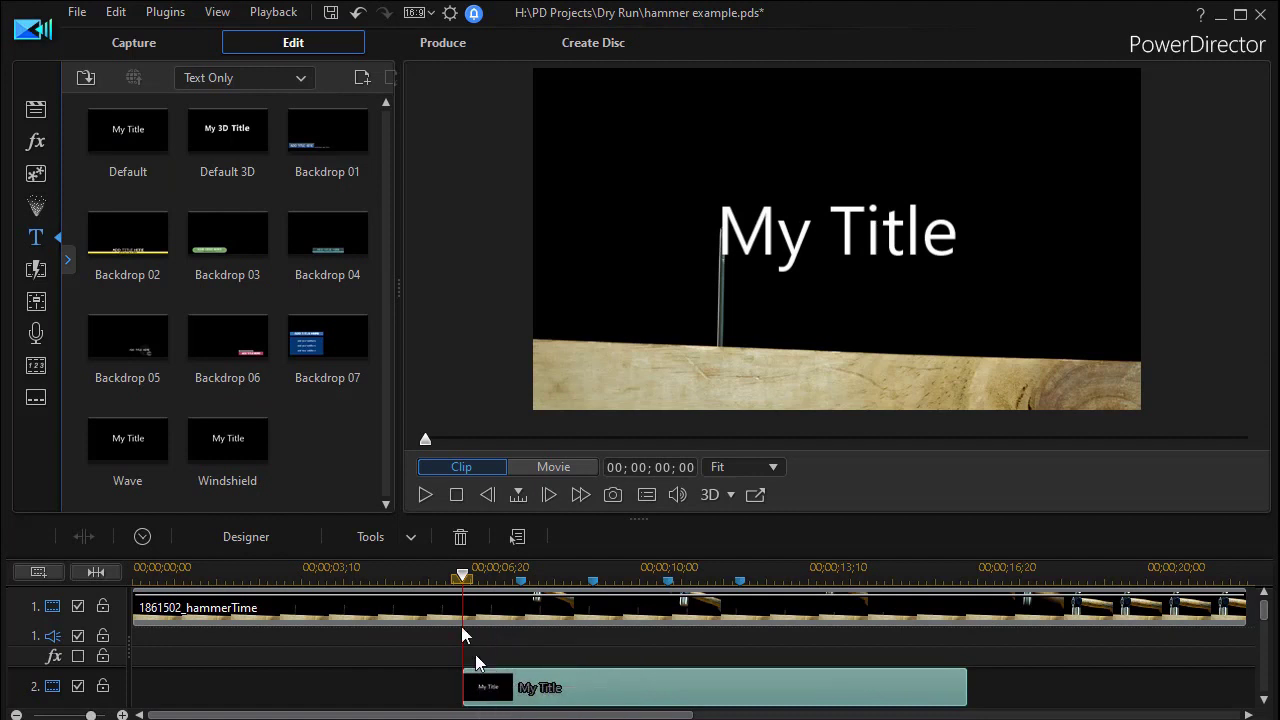
pyautogui.moveTo(530, 688); pyautogui.dragTo(590, 670)
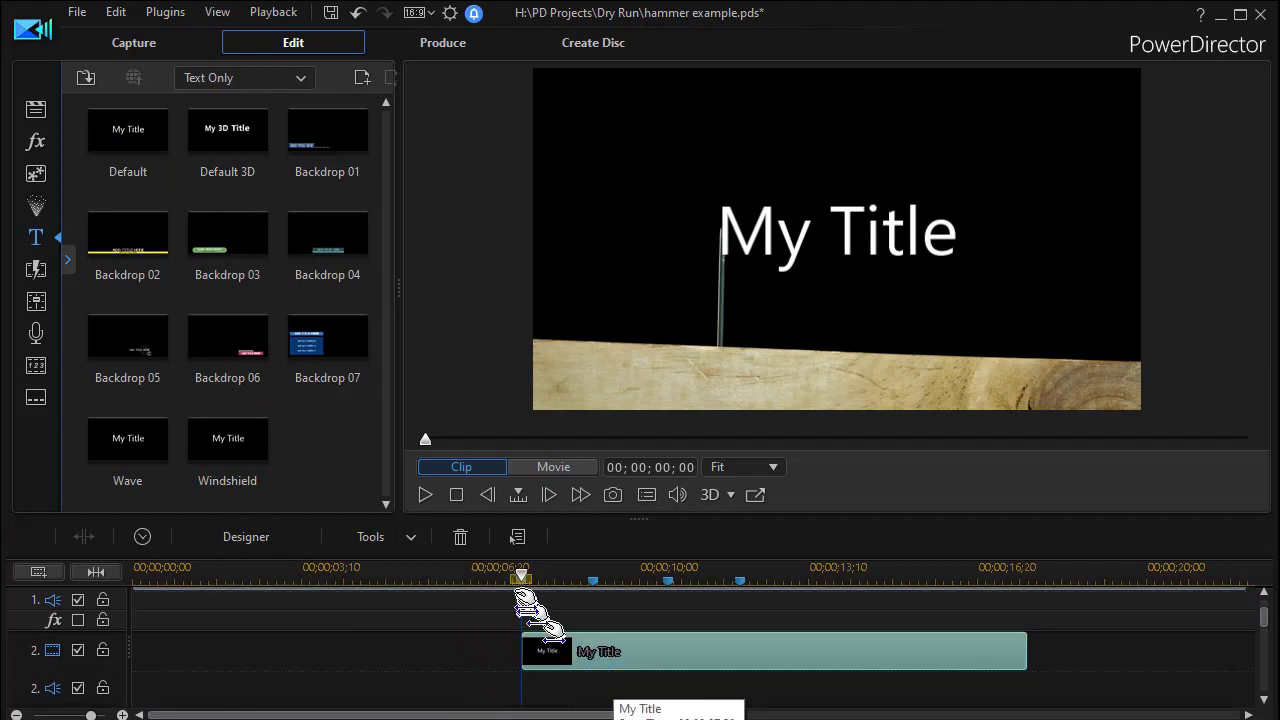
# Step: Replace the title's text with "Work" and move it up beside the hammer head
pyautogui.doubleClick(643, 648)
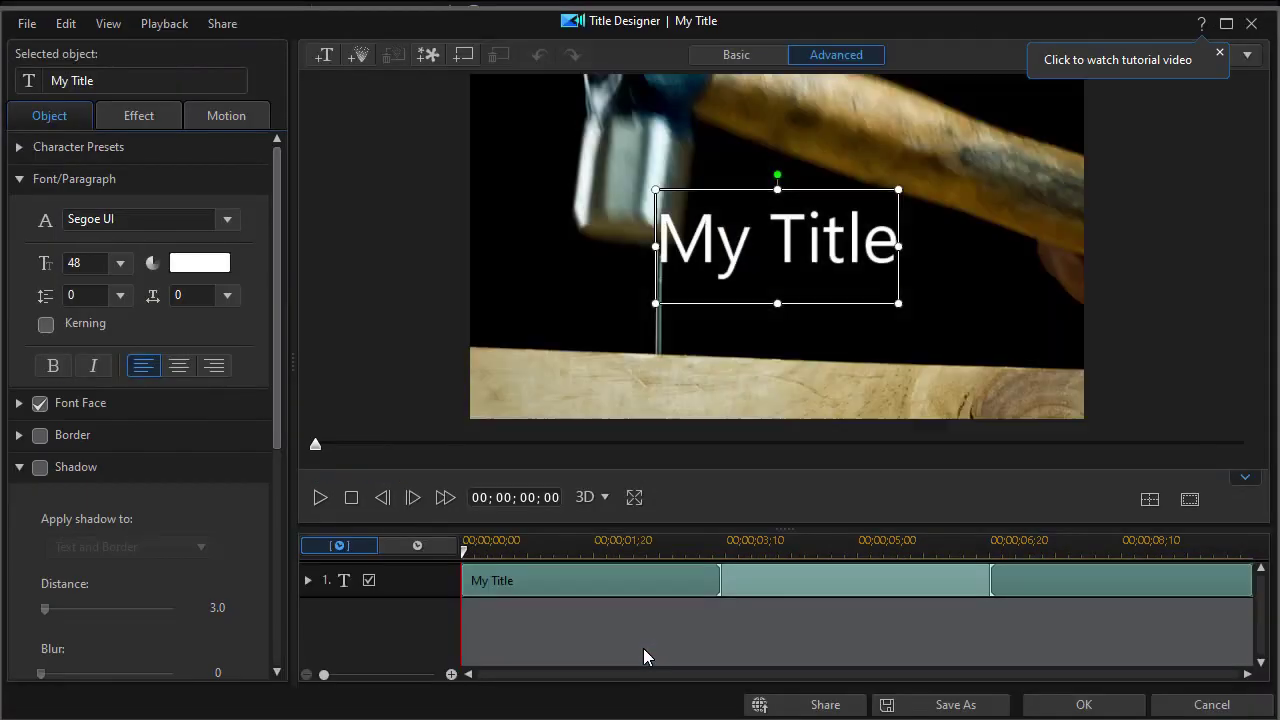
pyautogui.click(705, 230)
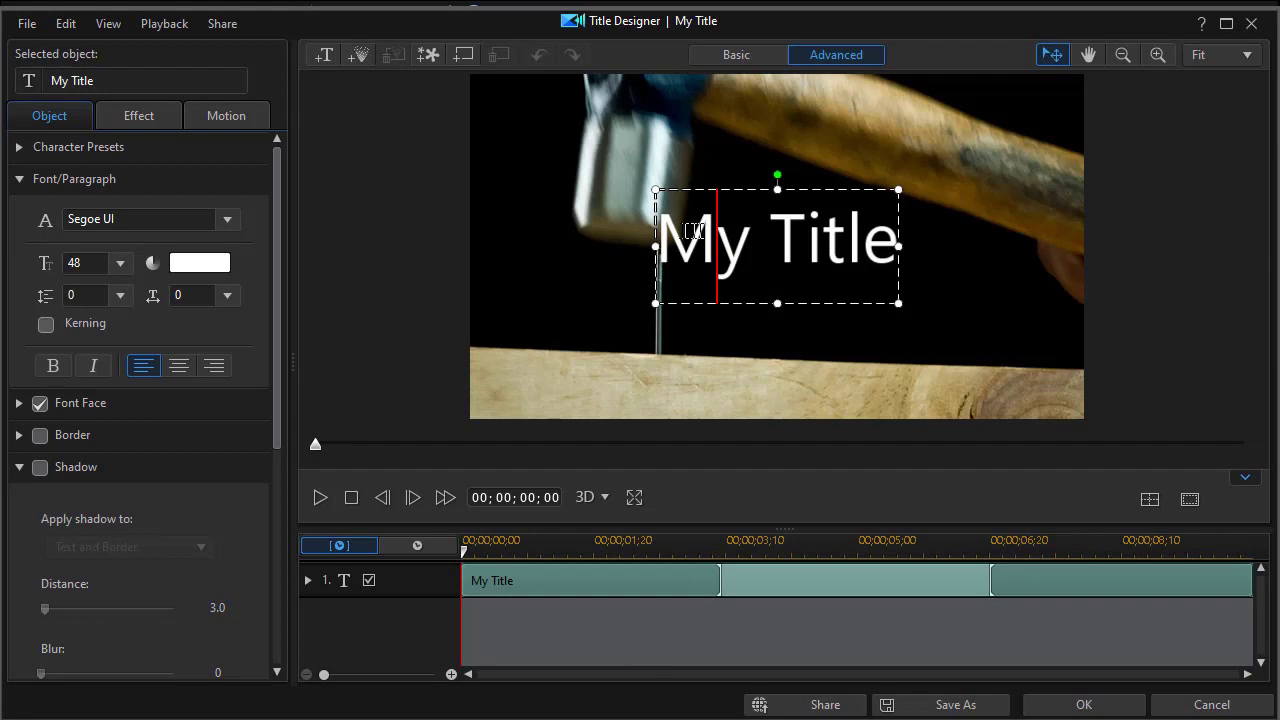
pyautogui.moveTo(660, 236); pyautogui.dragTo(880, 257)
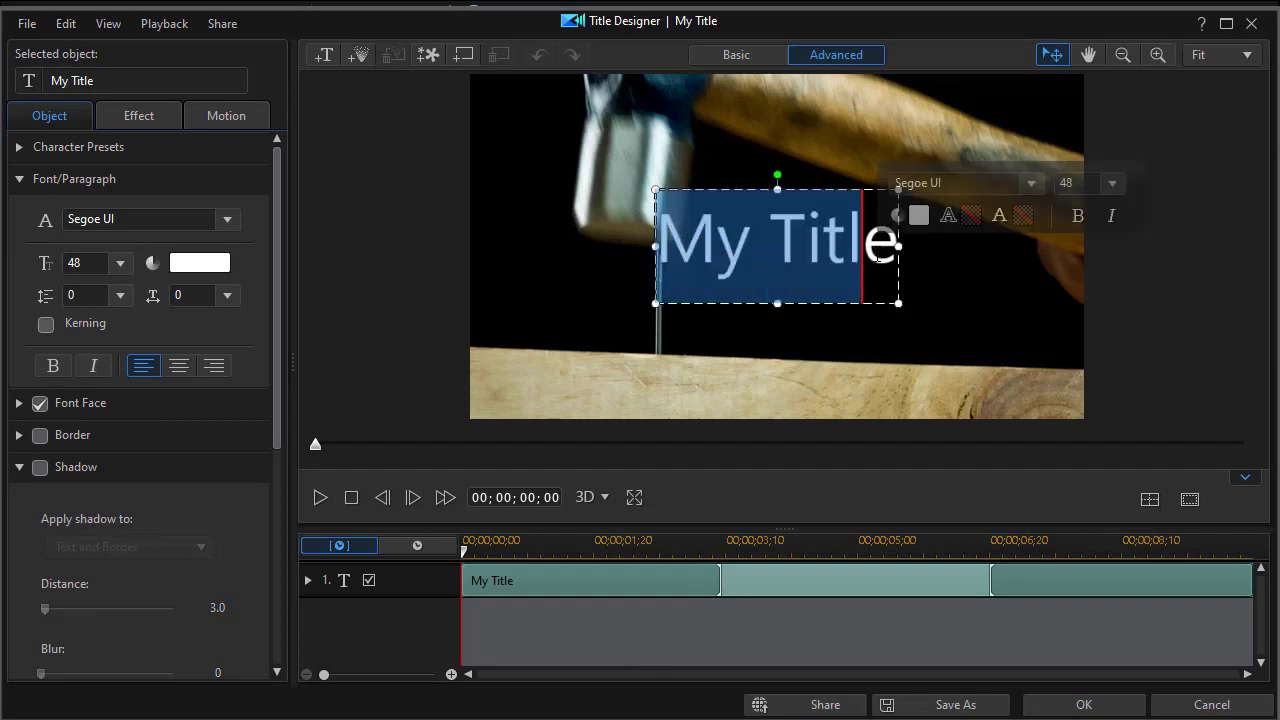
pyautogui.write('Worke')
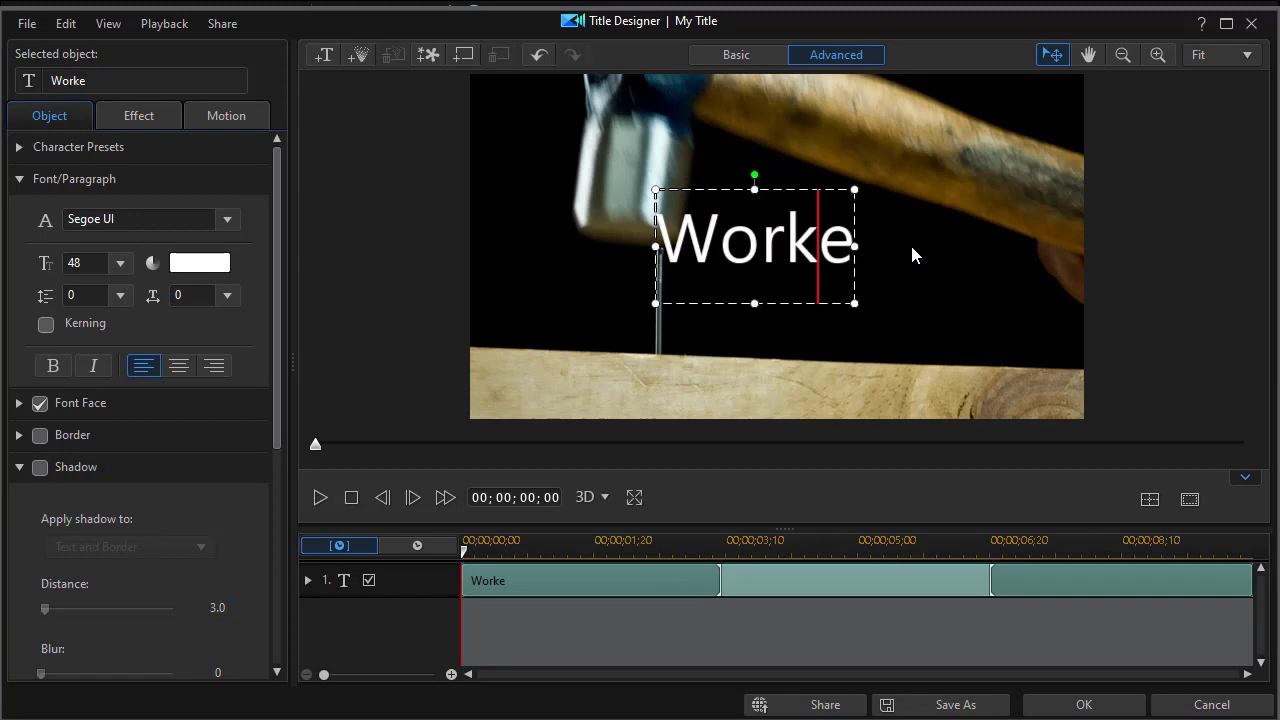
pyautogui.press('Delete')
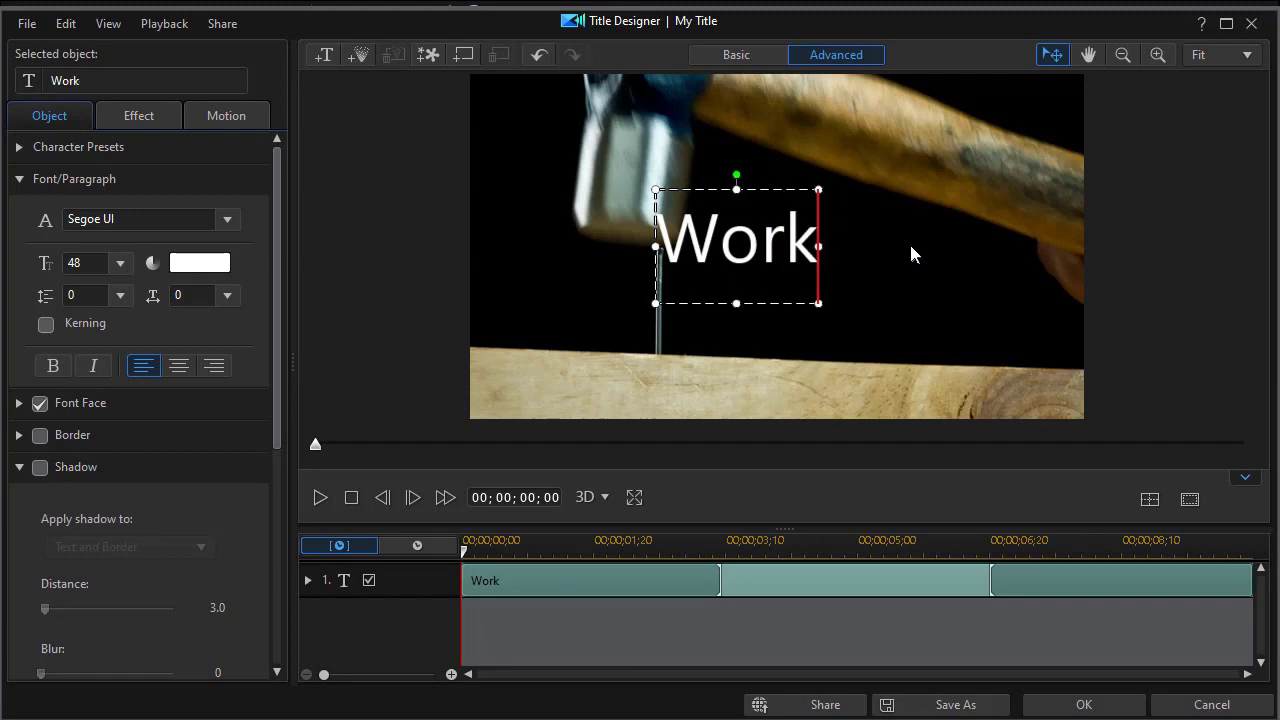
pyautogui.moveTo(743, 186); pyautogui.dragTo(756, 96)
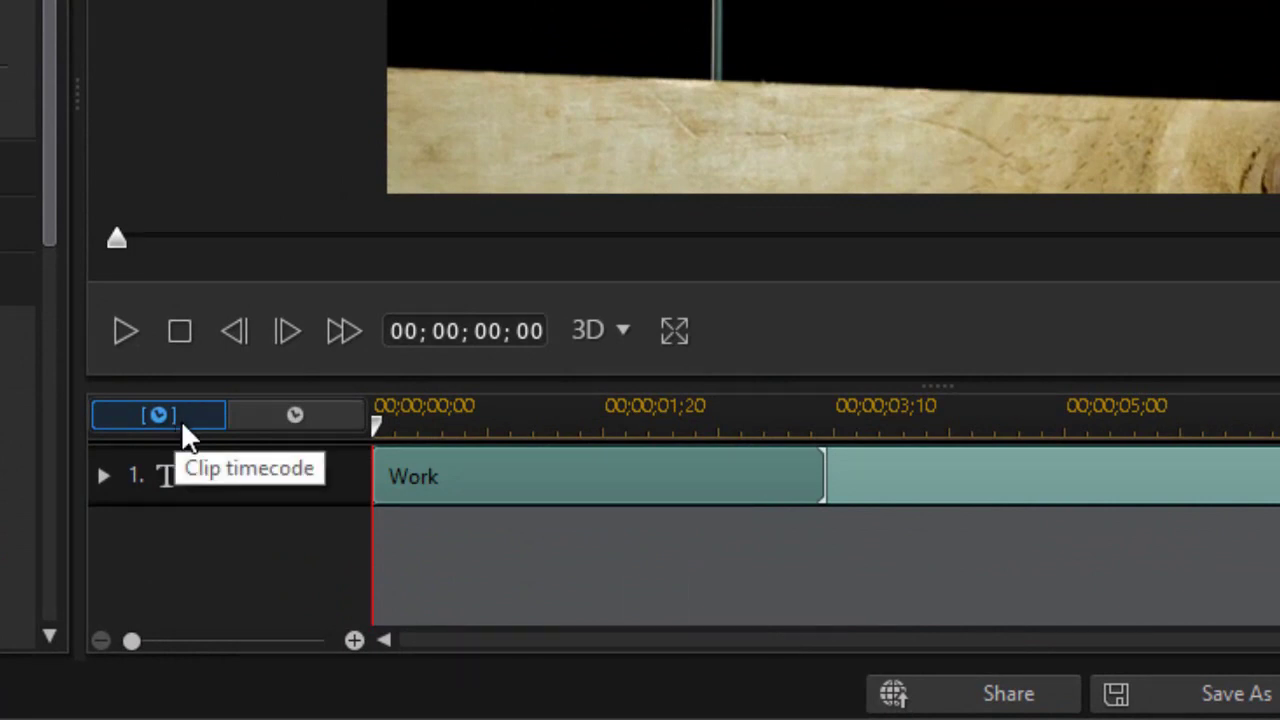
# Step: Switch the title's timeline to movie timecode and apply the title changes
pyautogui.click(310, 432)
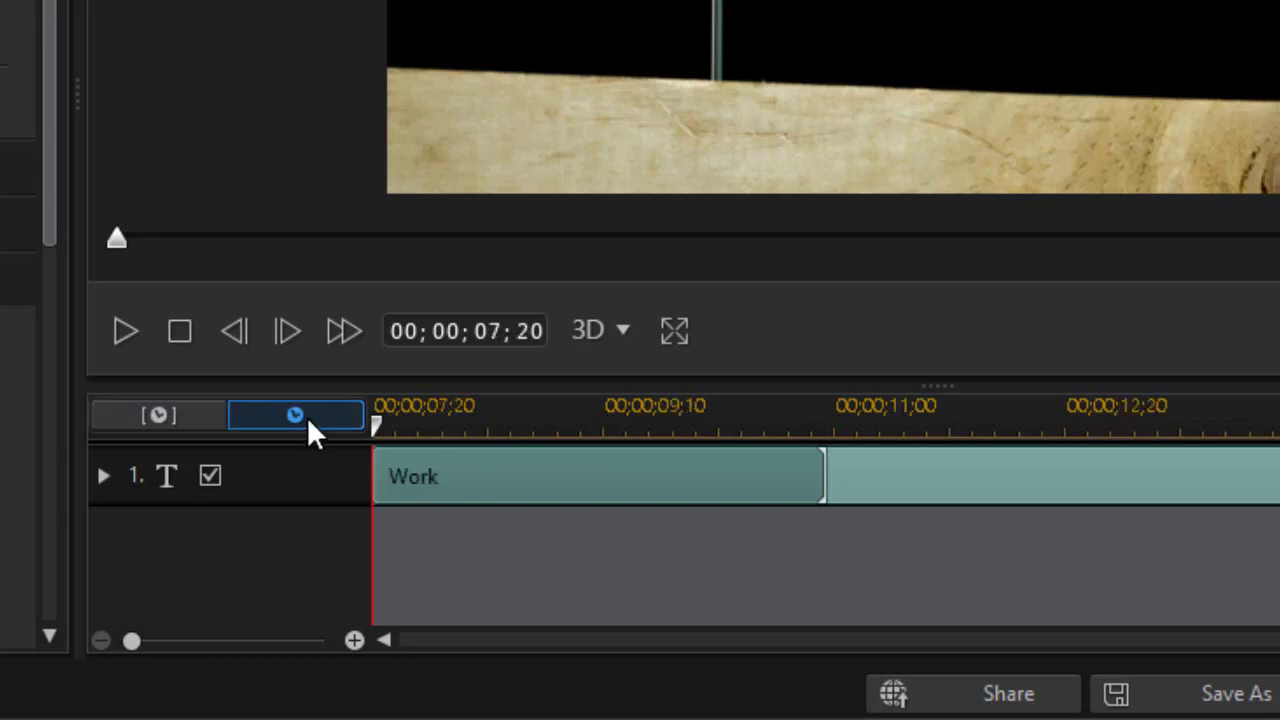
pyautogui.moveTo(437, 463)
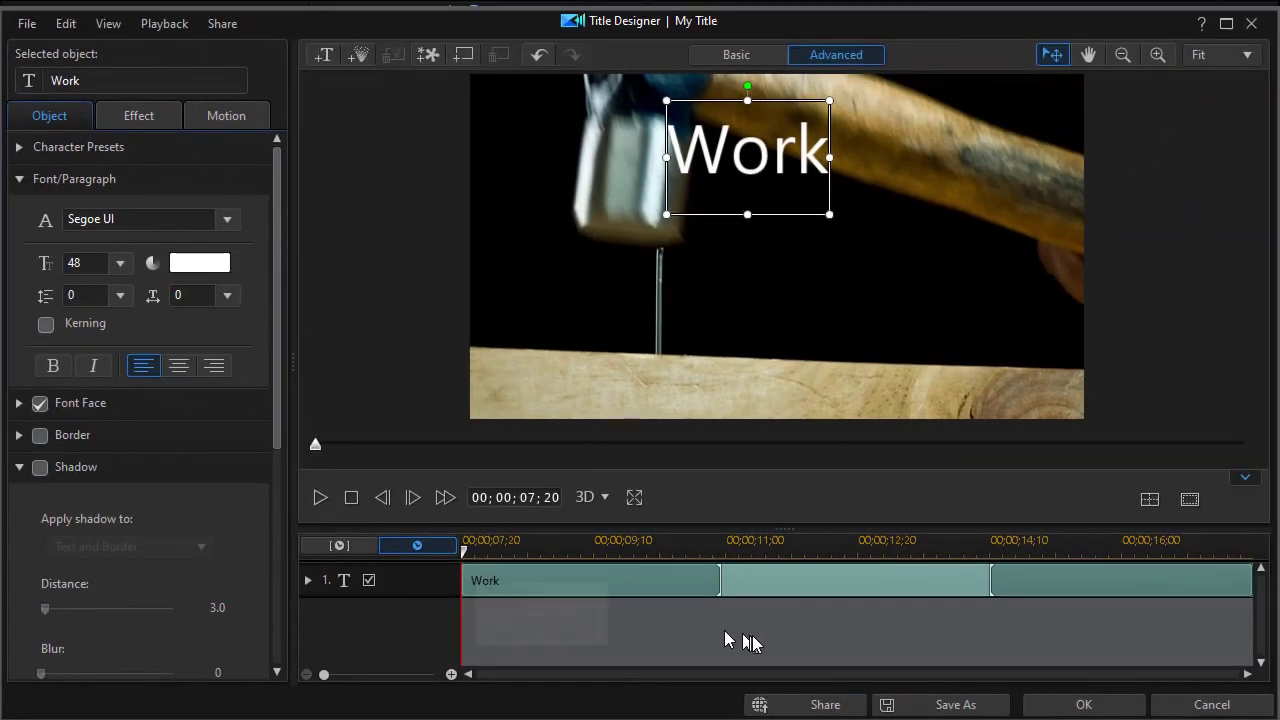
pyautogui.click(1080, 705)
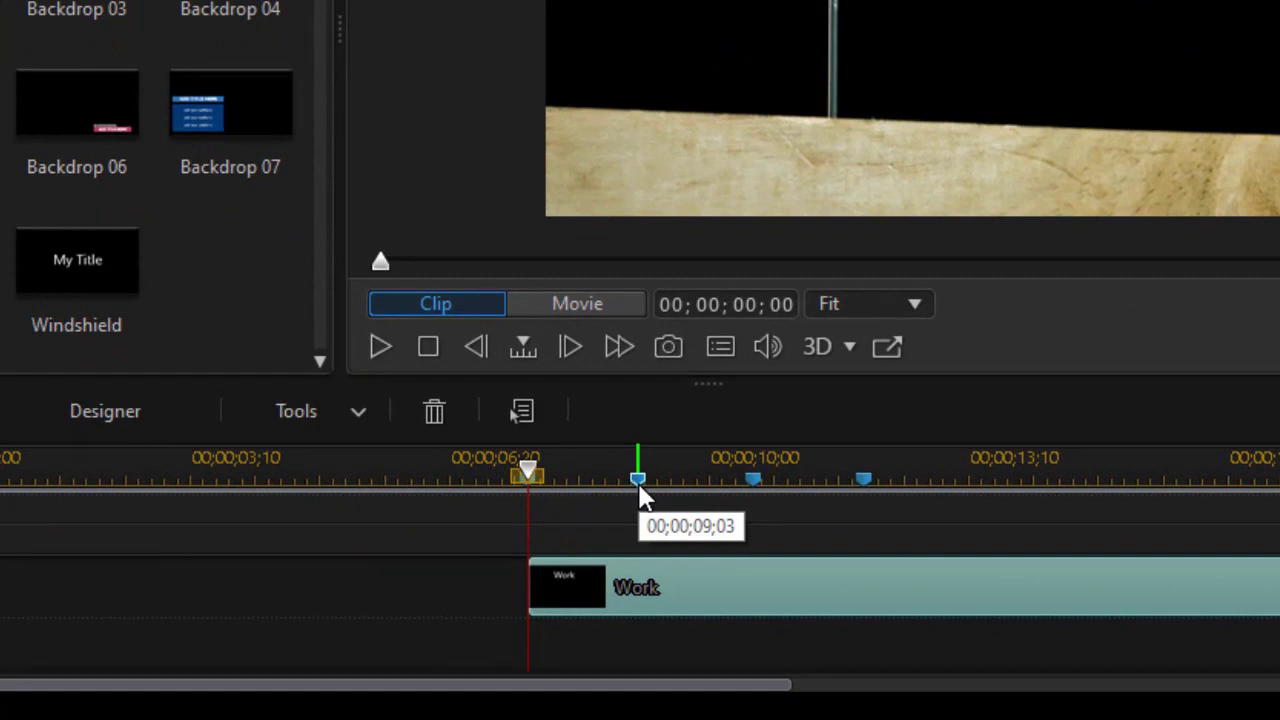
# Step: Add the text "until" to the title directly after "Work" and start it at 00;00;09;03 in movie timecode
pyautogui.doubleClick(697, 590)
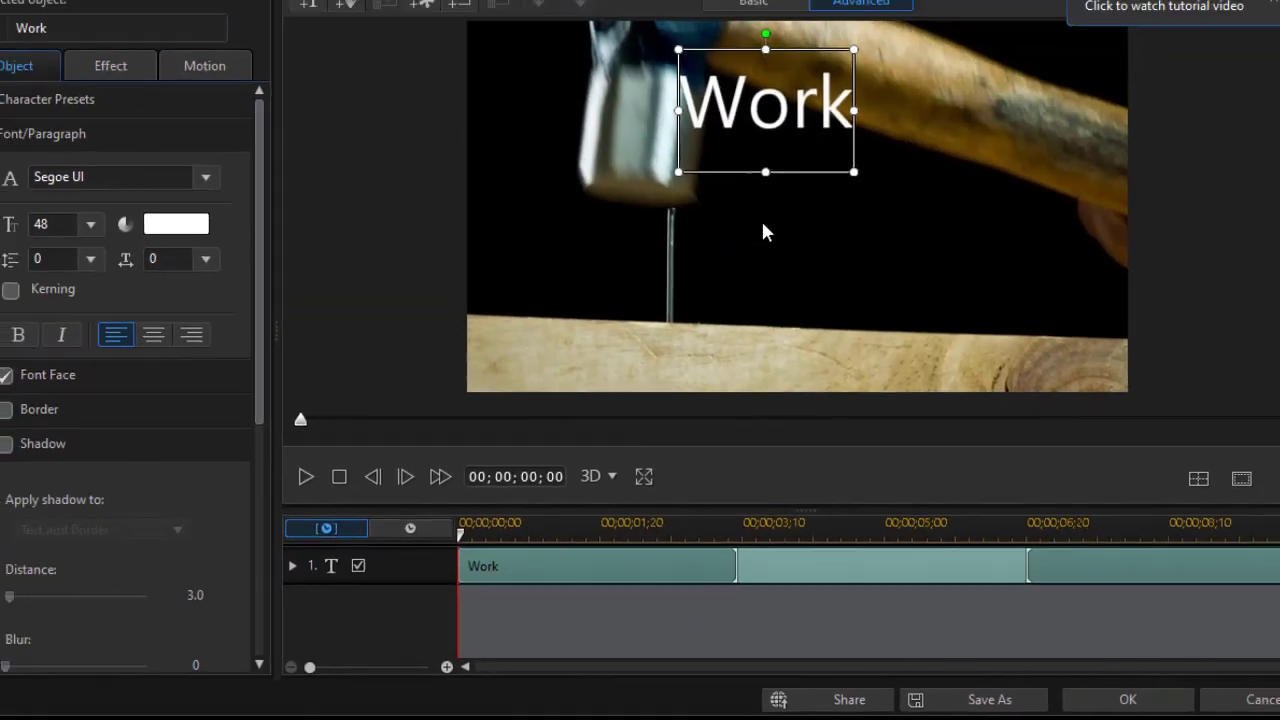
pyautogui.click(854, 16)
pyautogui.click(743, 265)
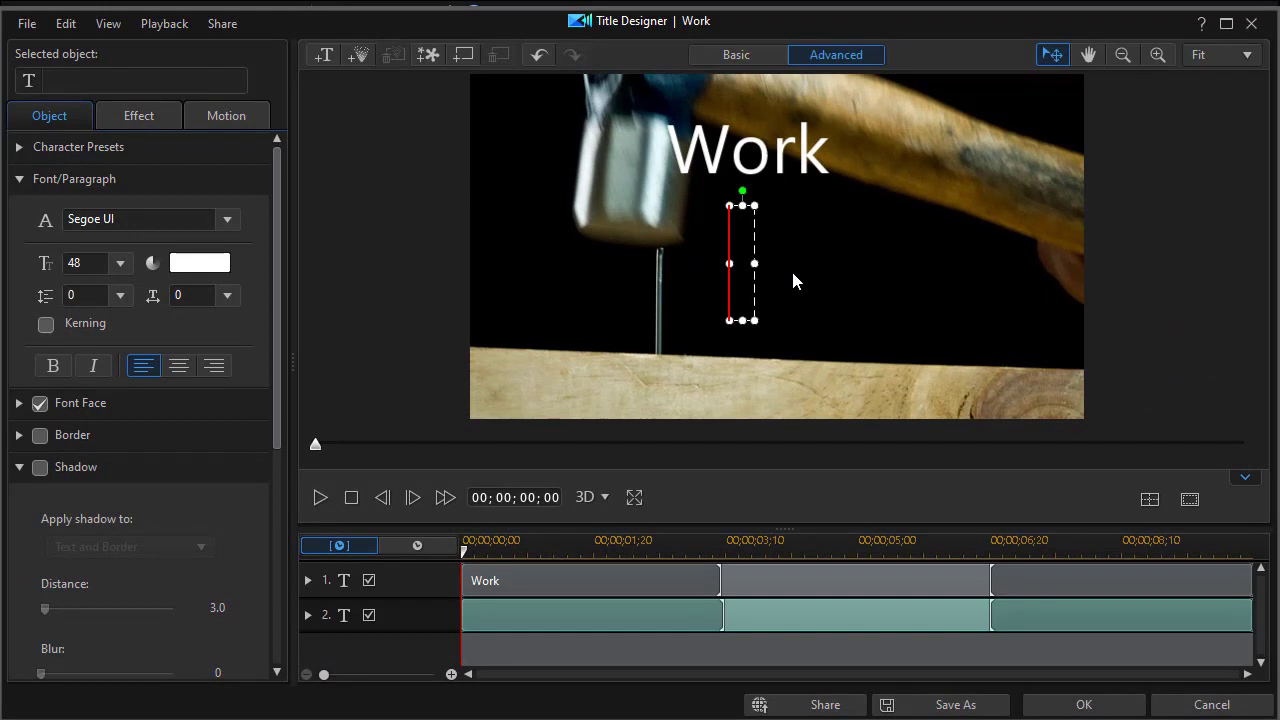
pyautogui.write('until')
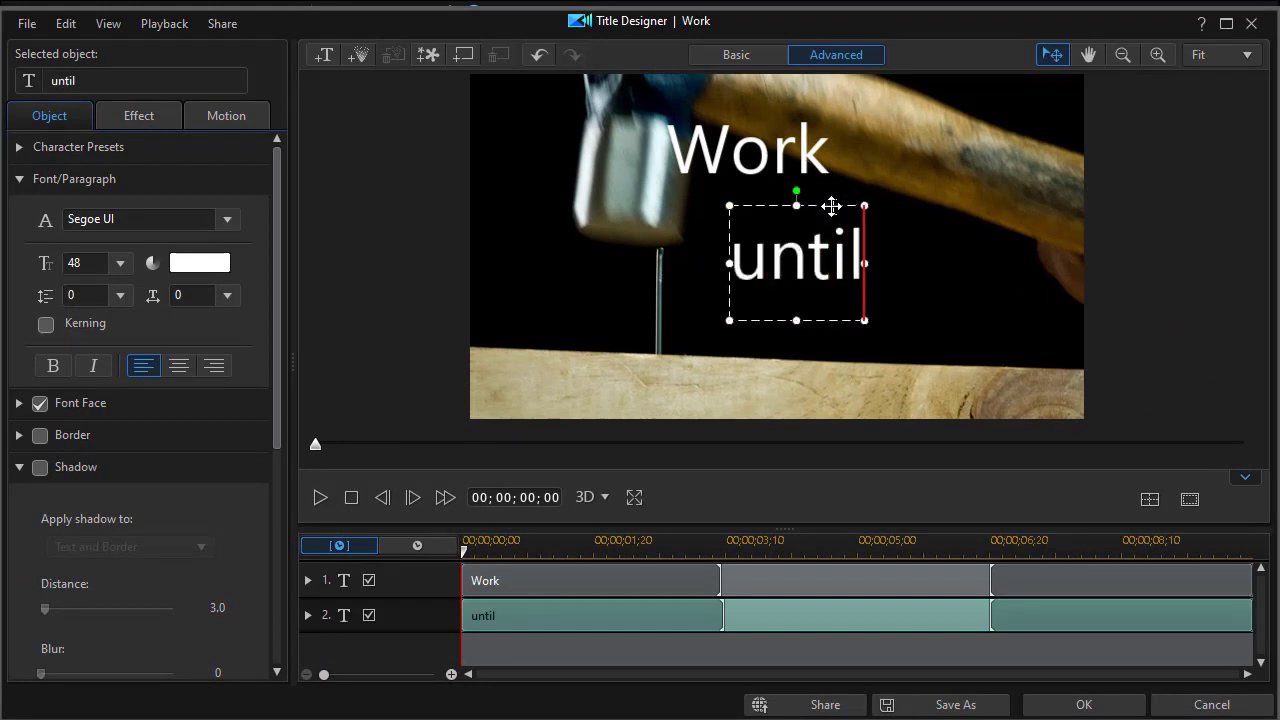
pyautogui.moveTo(832, 204); pyautogui.dragTo(940, 97)
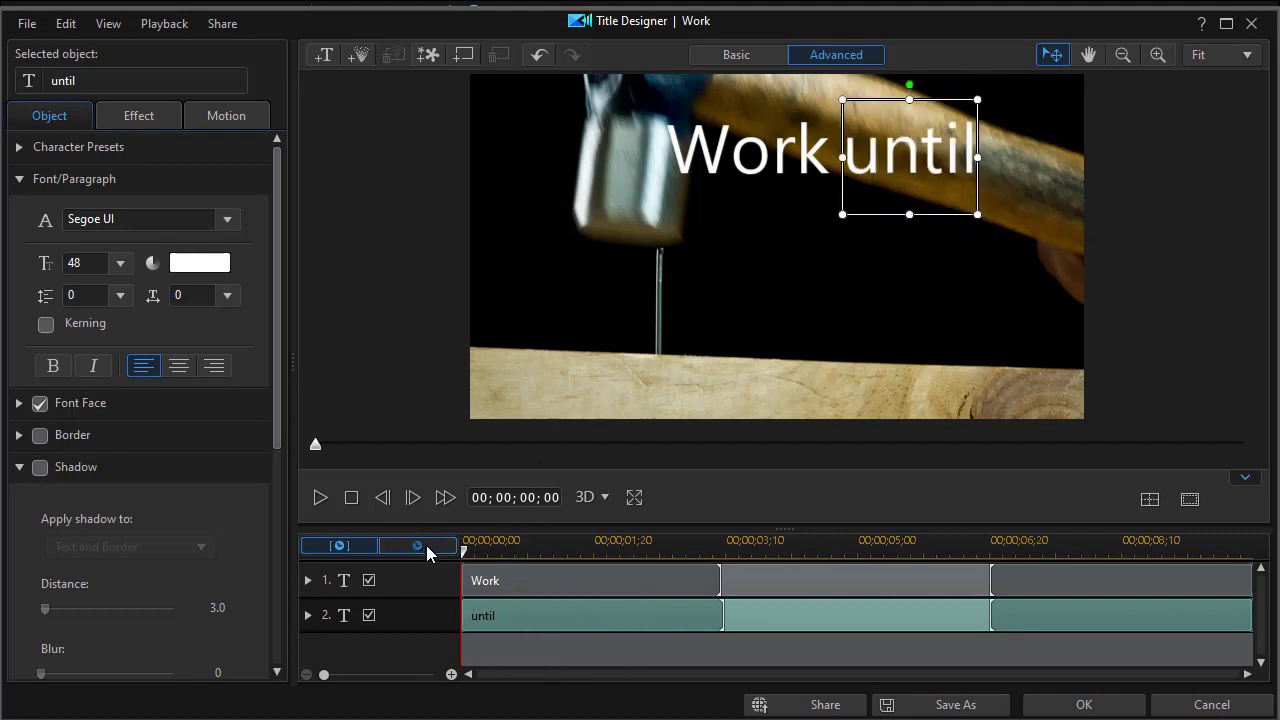
pyautogui.click(418, 549)
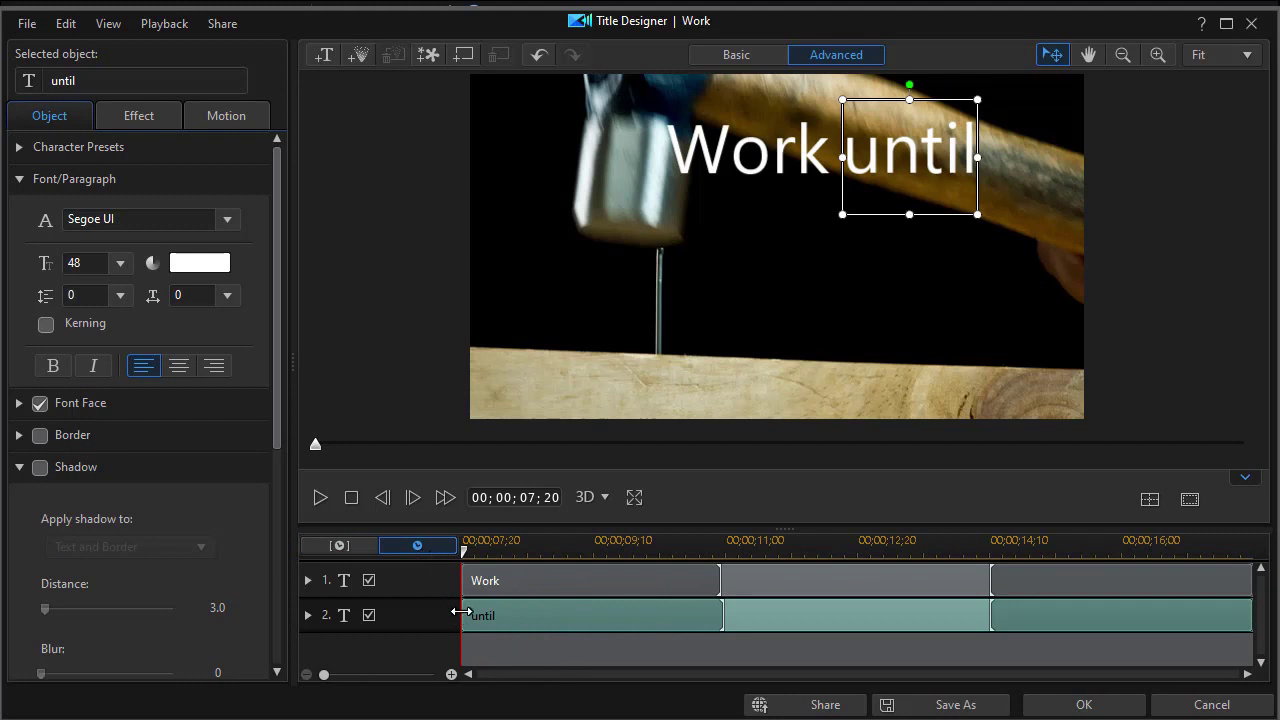
pyautogui.moveTo(465, 622); pyautogui.dragTo(574, 631)
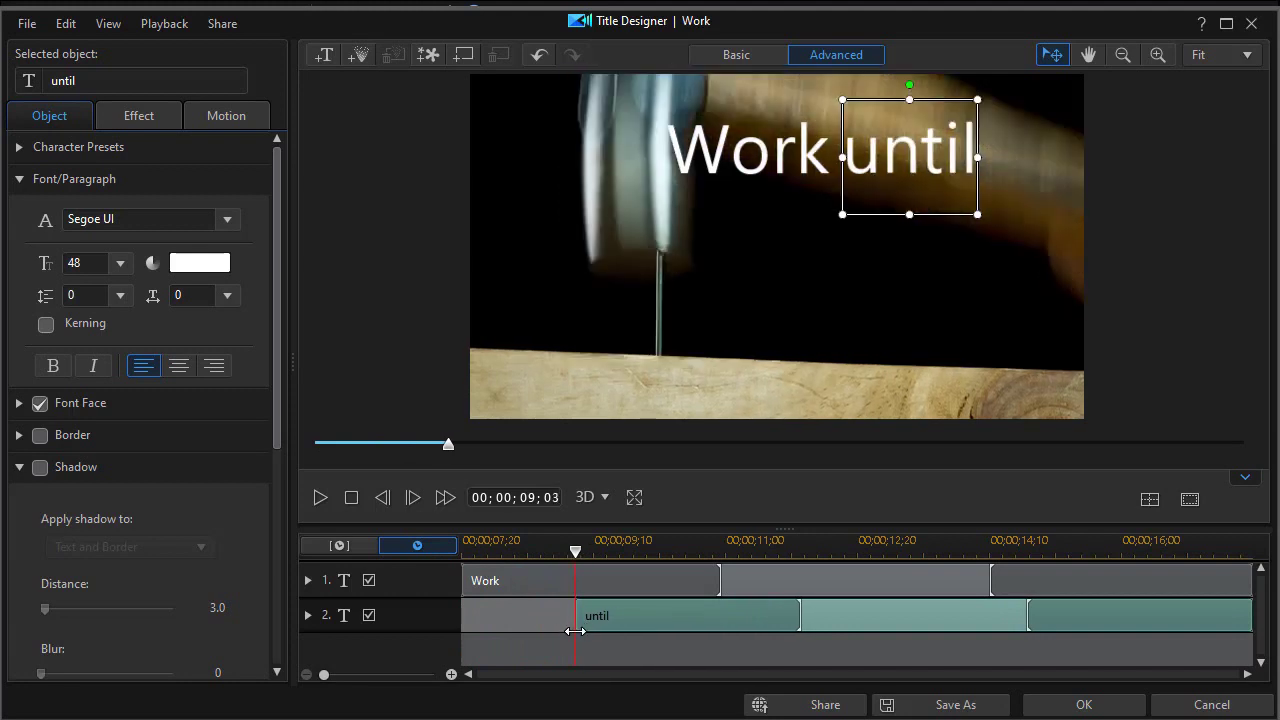
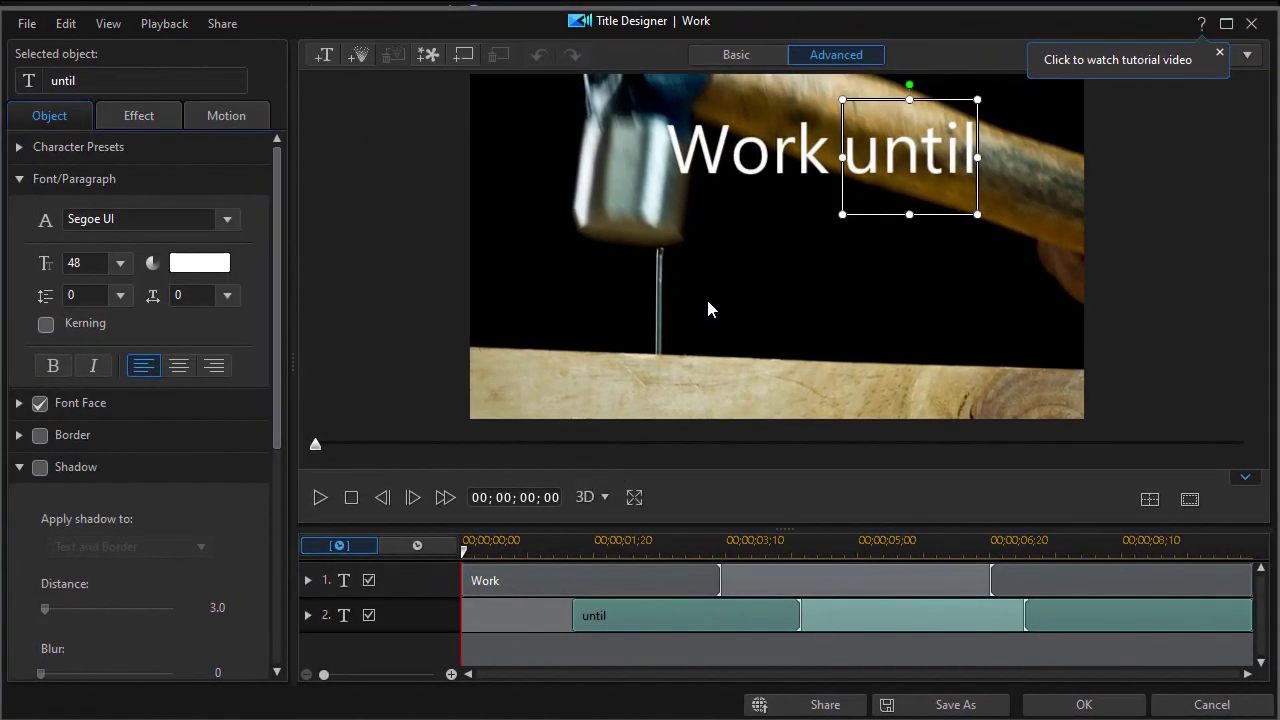
# Step: Add a third text object "the" to the title and place it just below "Work"
pyautogui.click(708, 308)
pyautogui.click(707, 302)
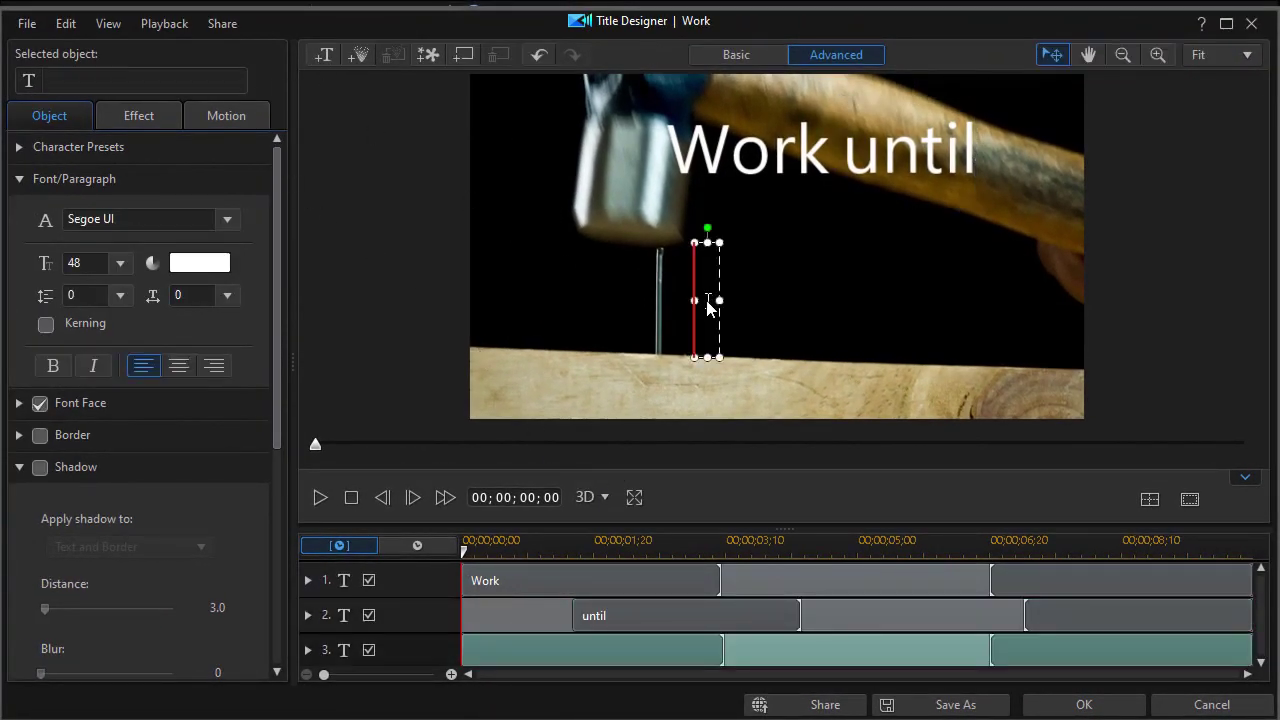
pyautogui.write('the')
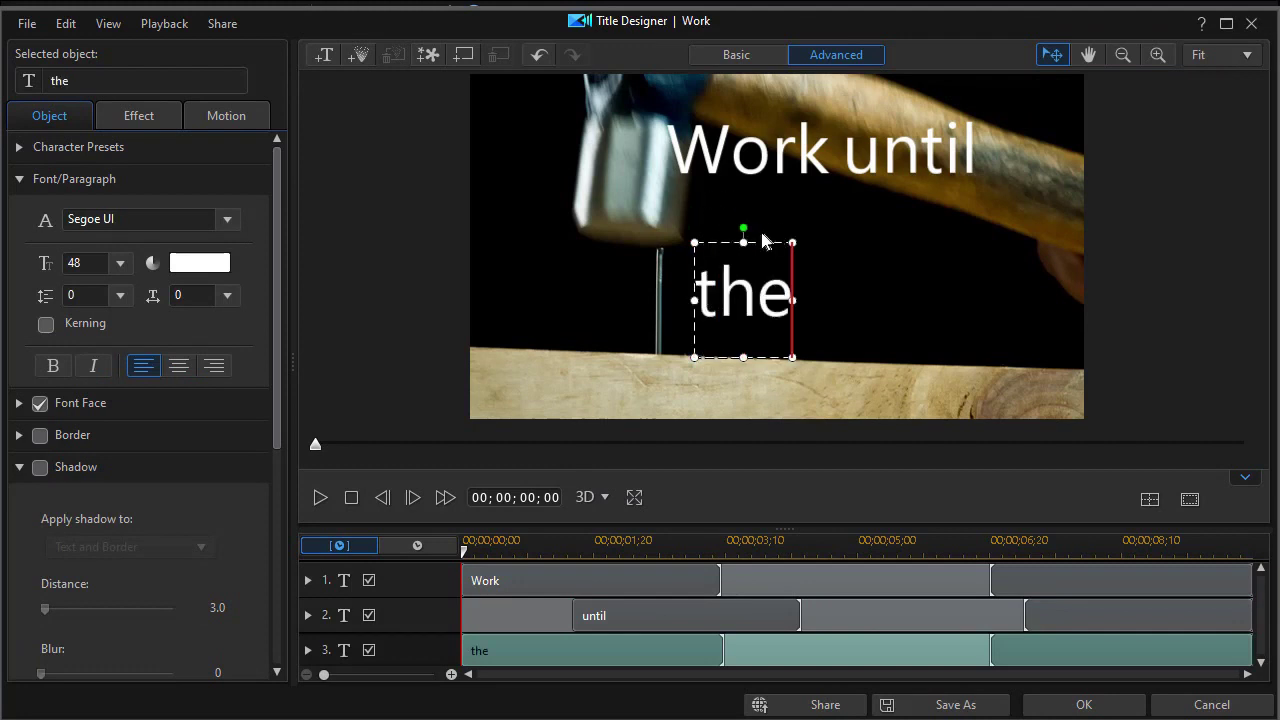
pyautogui.moveTo(761, 236); pyautogui.dragTo(745, 153)
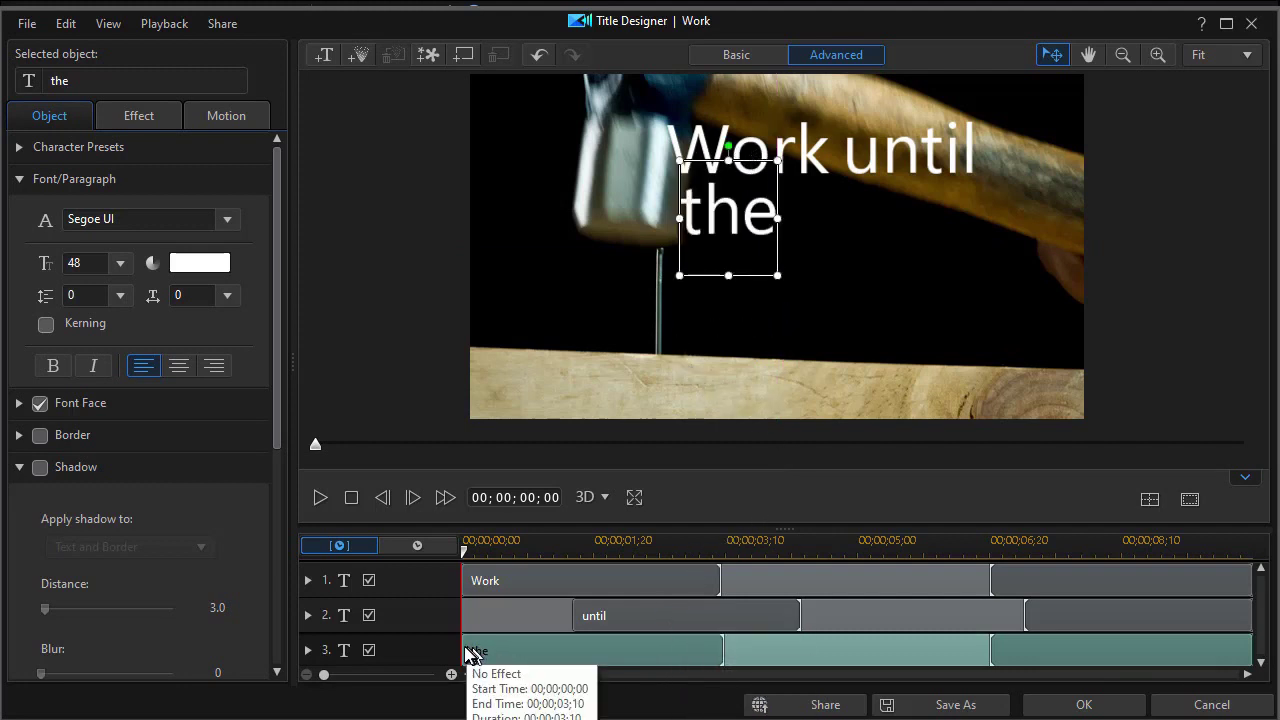
# Step: Start the "the" text at 00;00;10;16 in movie timecode and apply the title changes
pyautogui.click(434, 550)
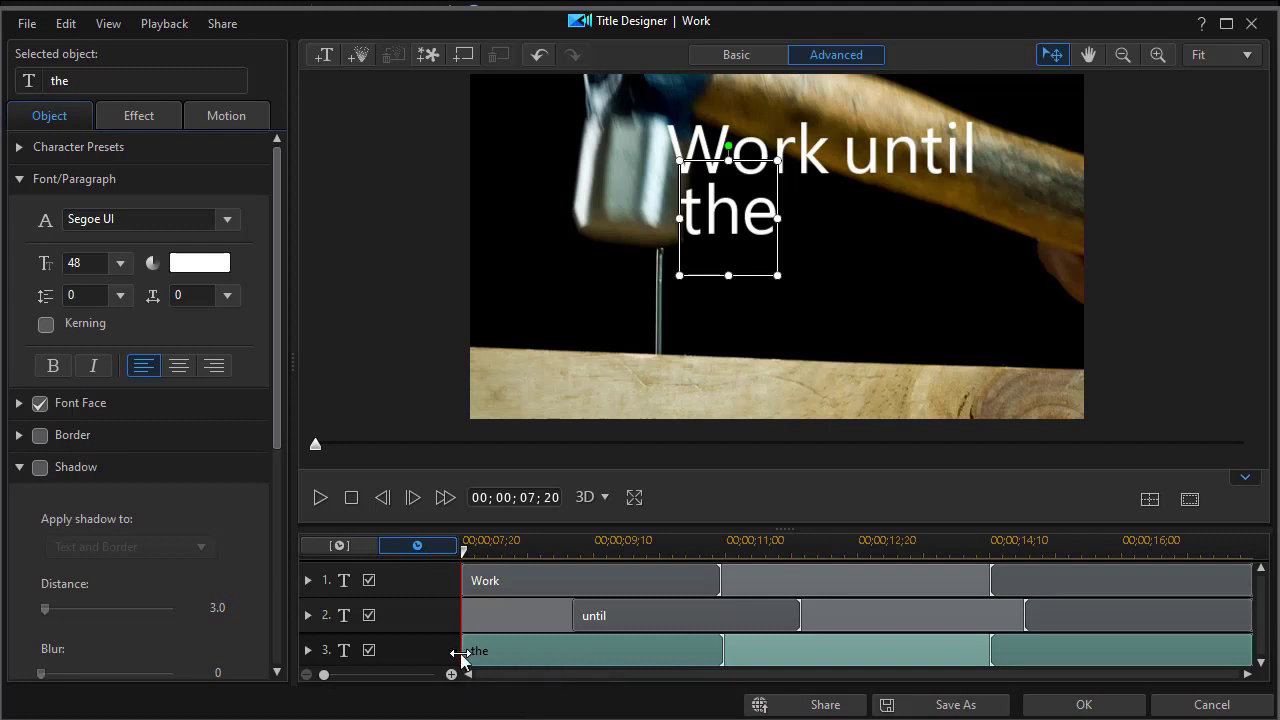
pyautogui.moveTo(462, 655); pyautogui.dragTo(689, 660)
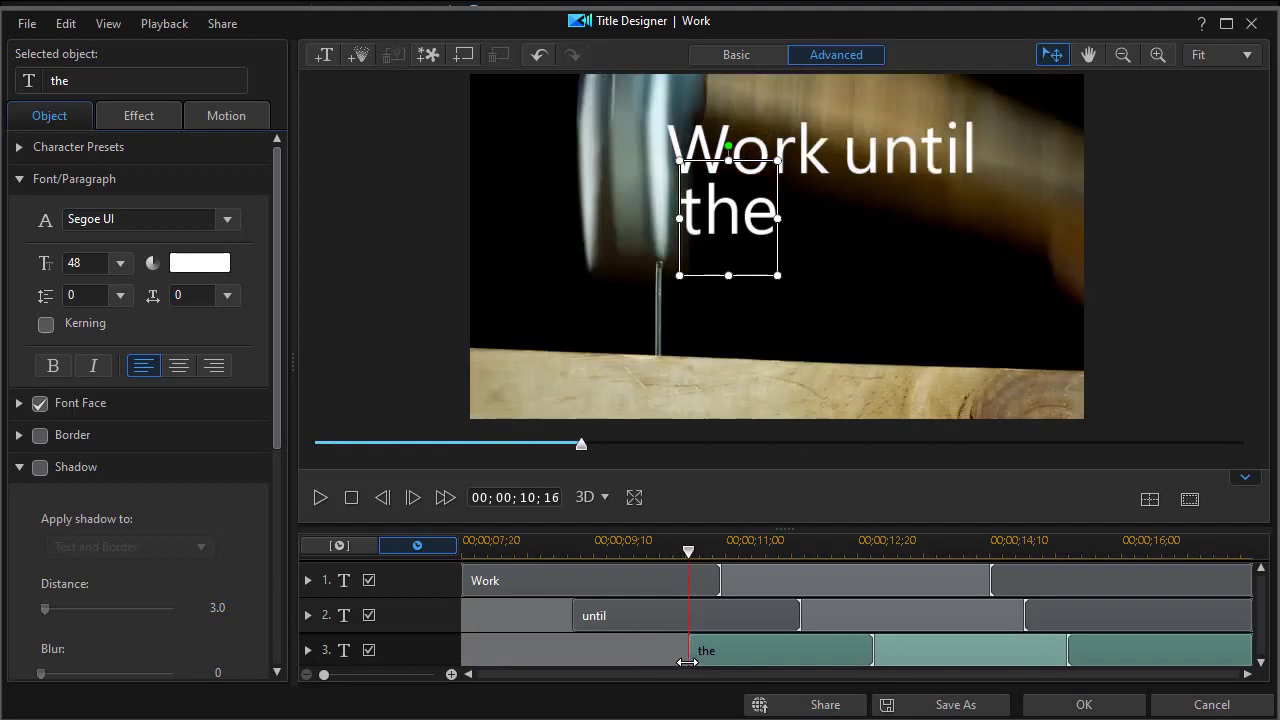
pyautogui.moveTo(689, 663); pyautogui.dragTo(691, 664)
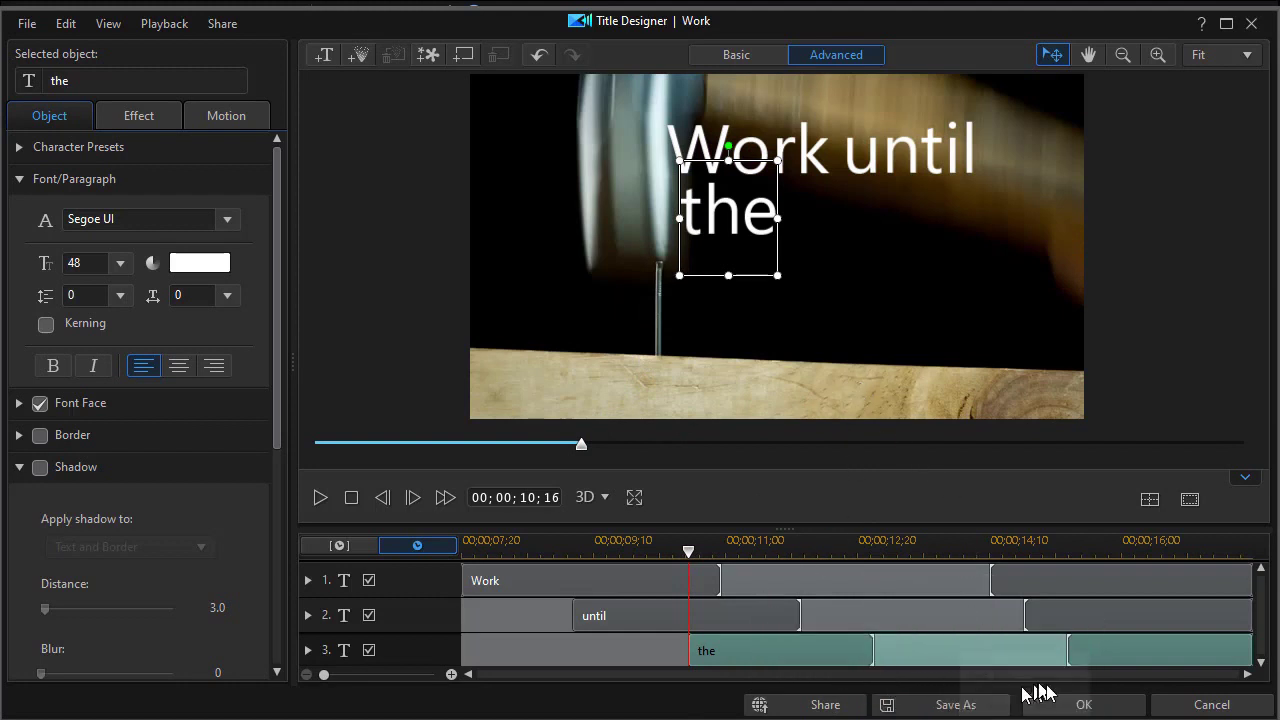
pyautogui.click(1078, 705)
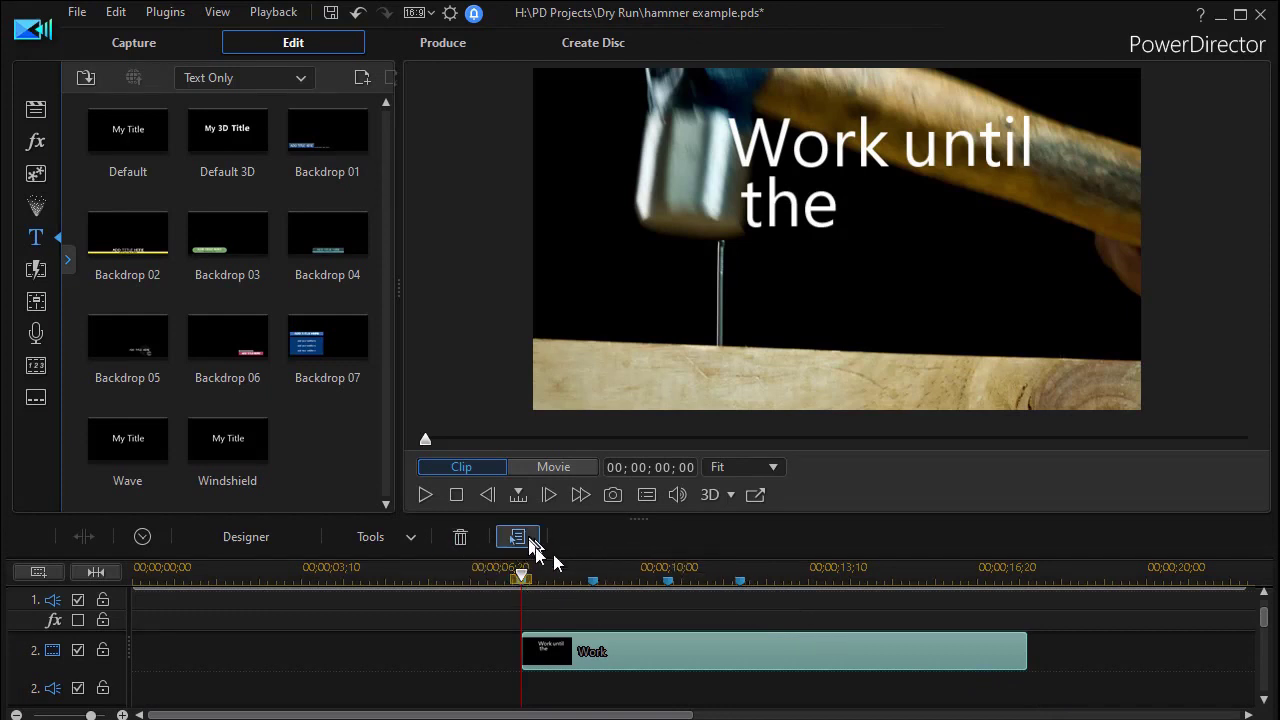
# Step: Add a fourth text object "job" to the Work title and place it on the second line after "the"
pyautogui.moveTo(704, 650); pyautogui.dragTo(706, 654)
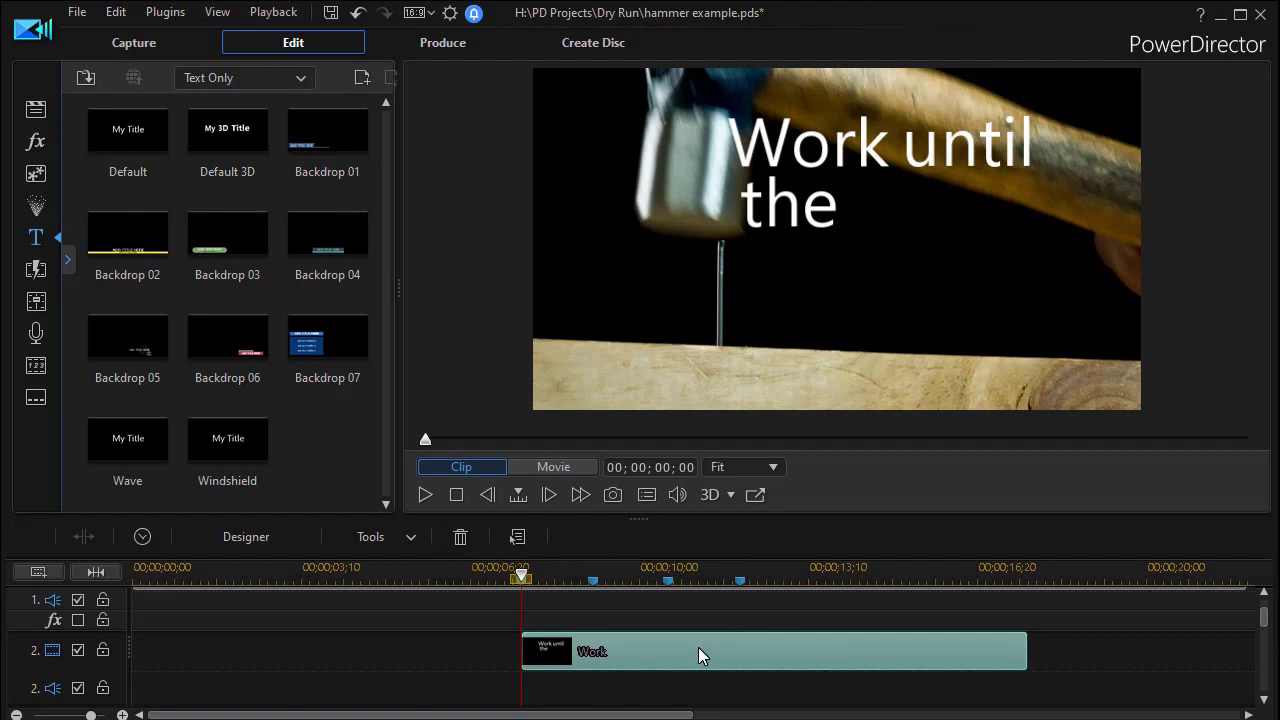
pyautogui.doubleClick(698, 647)
pyautogui.click(838, 291)
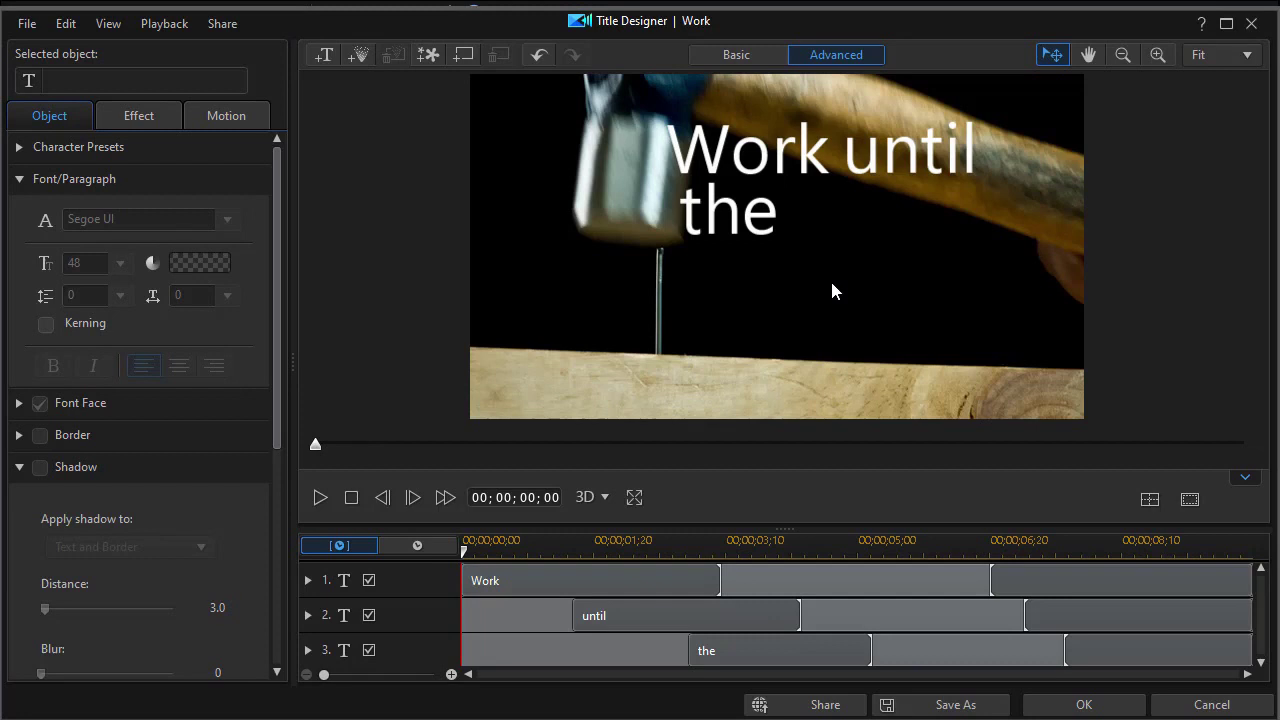
pyautogui.doubleClick(833, 284)
pyautogui.write('j')
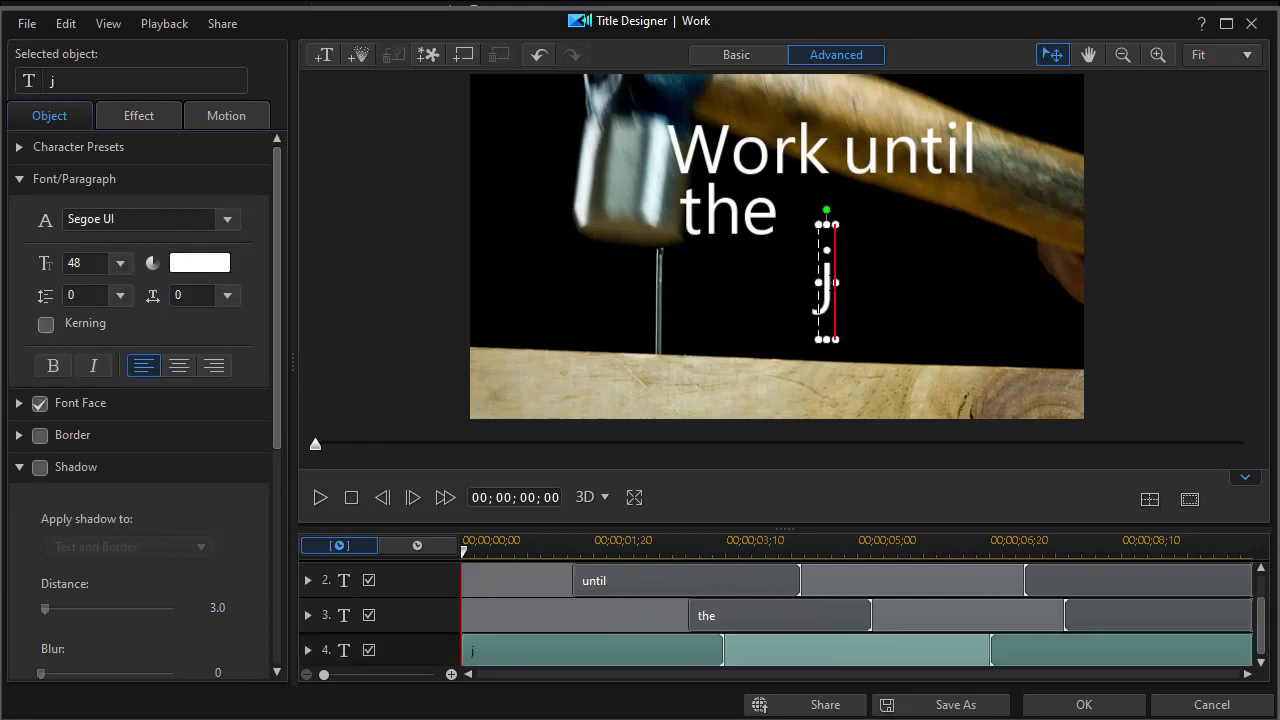
pyautogui.write('ob')
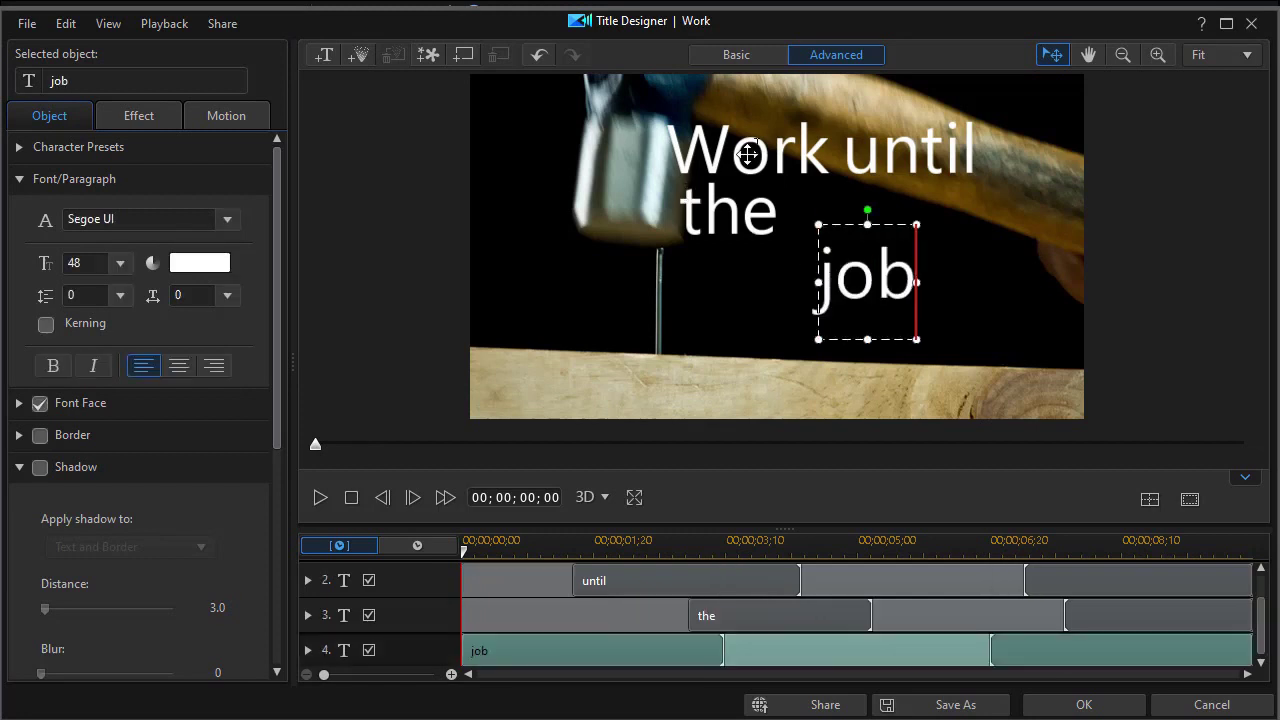
pyautogui.moveTo(843, 223); pyautogui.dragTo(824, 161)
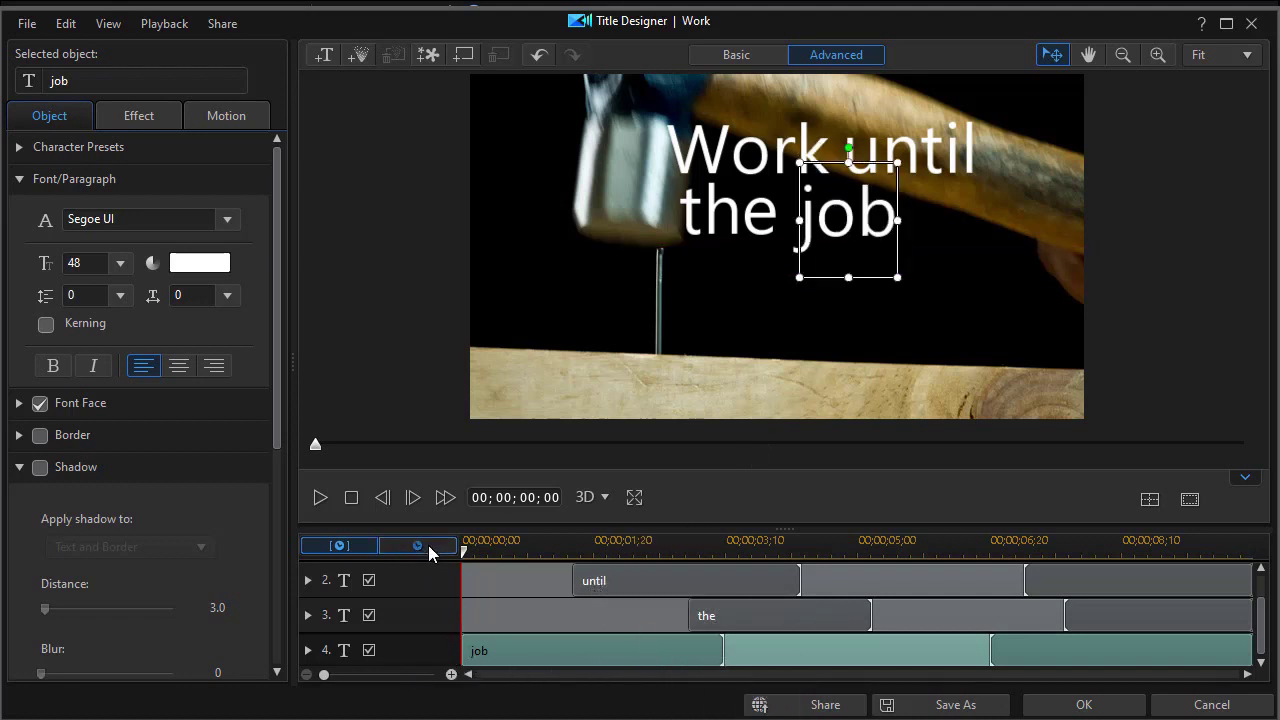
# Step: Start the "job" text at 00;00;11;29 in movie timecode and apply the title changes
pyautogui.click(428, 545)
pyautogui.moveTo(464, 650); pyautogui.dragTo(800, 657)
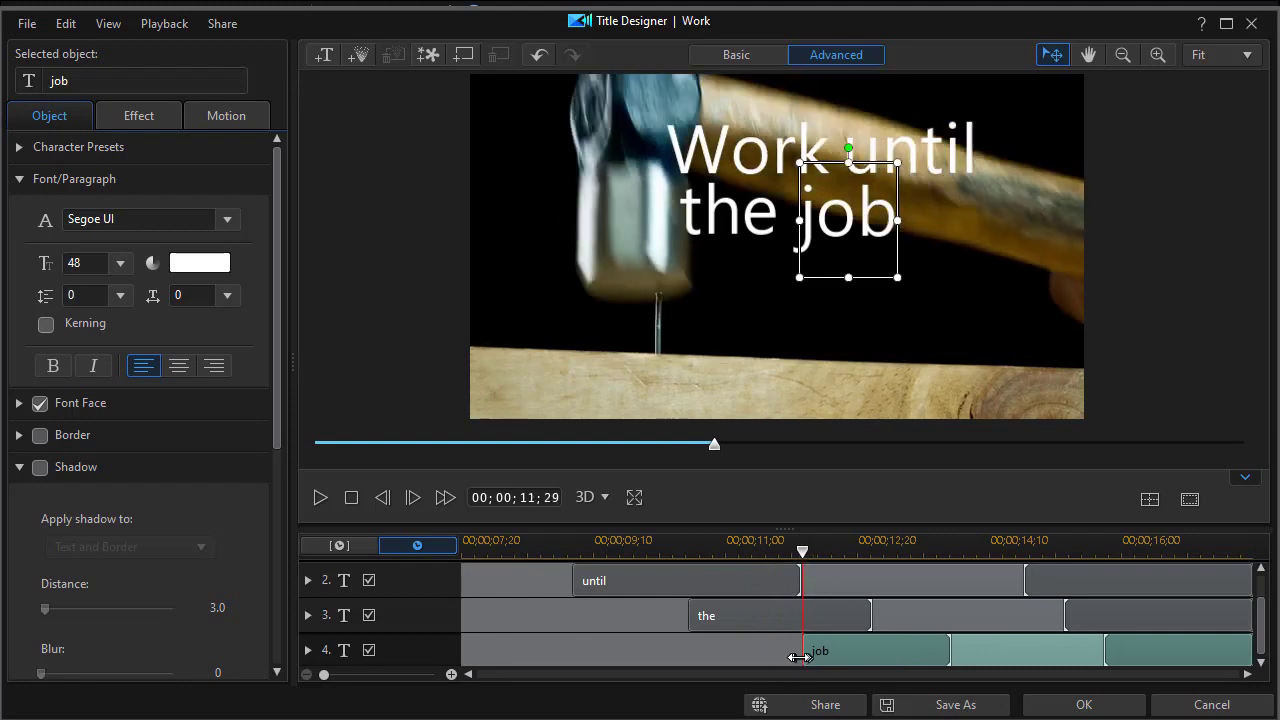
pyautogui.click(1096, 706)
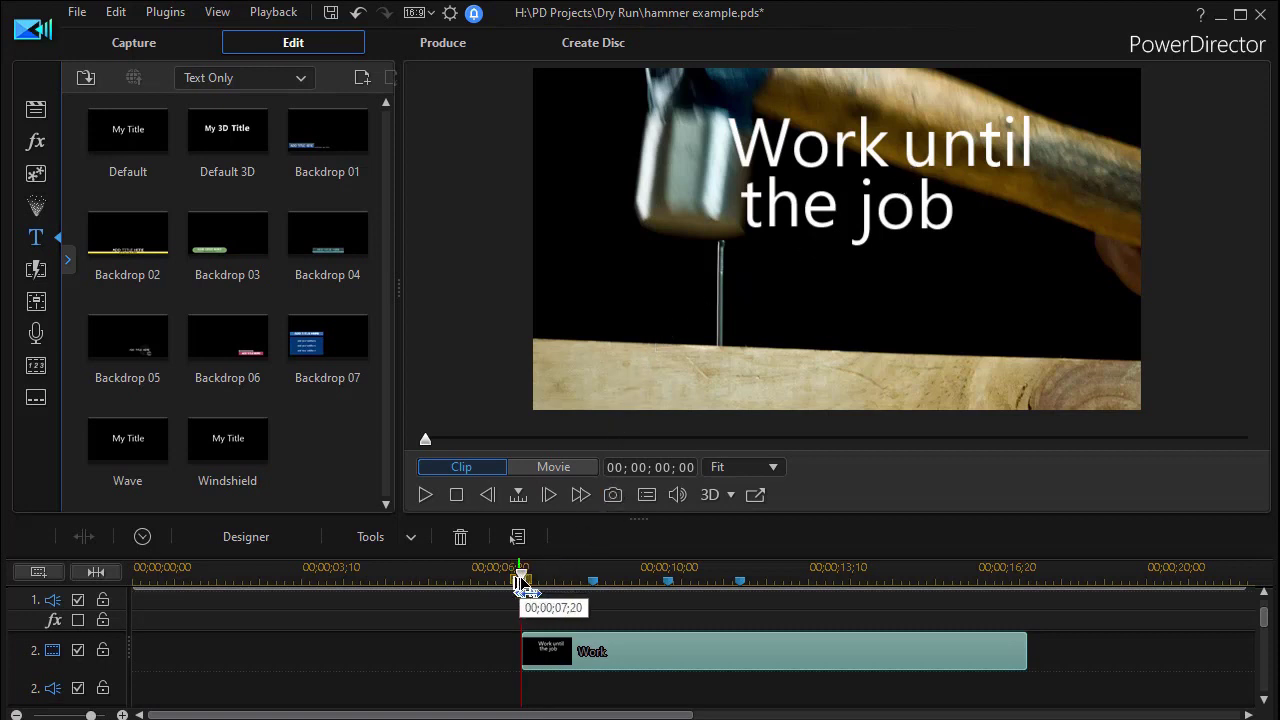
# Step: Play the movie from about 00;00;05;04 to check the timing of the title words against the hammer strikes
pyautogui.click(521, 577)
pyautogui.moveTo(521, 585); pyautogui.dragTo(400, 586)
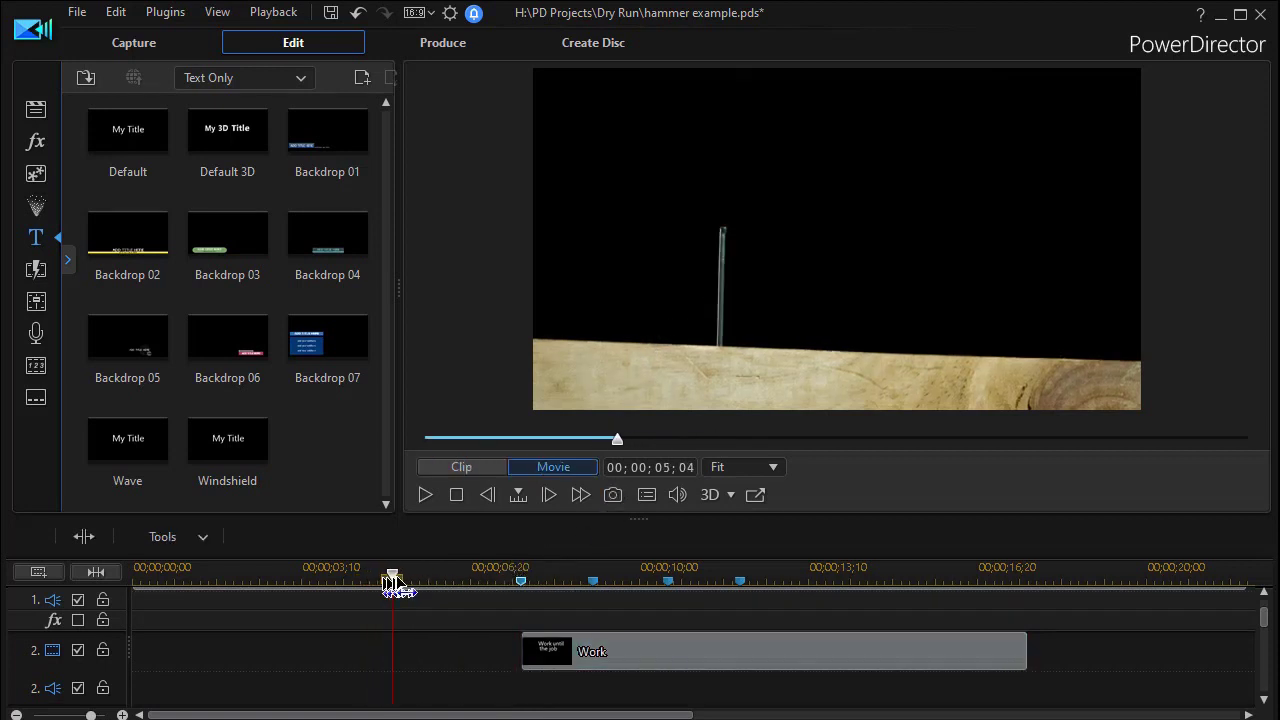
pyautogui.click(400, 591)
pyautogui.click(421, 496)
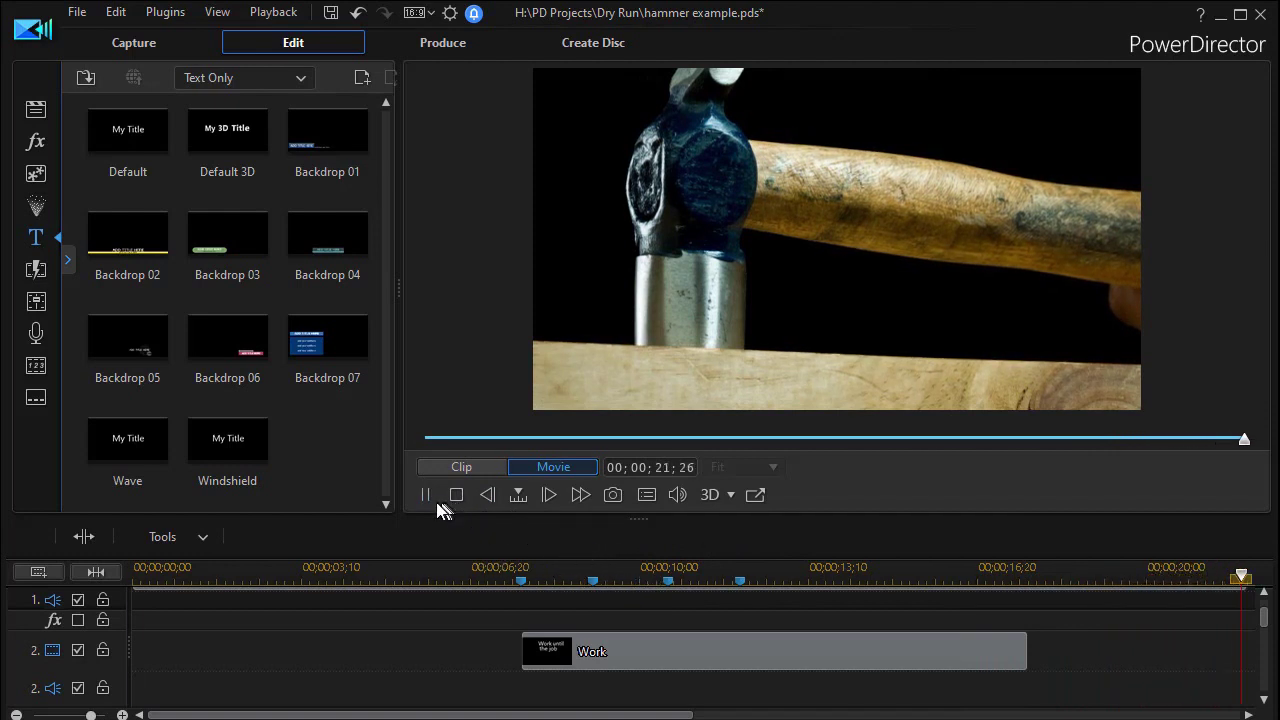
pyautogui.click(431, 501)
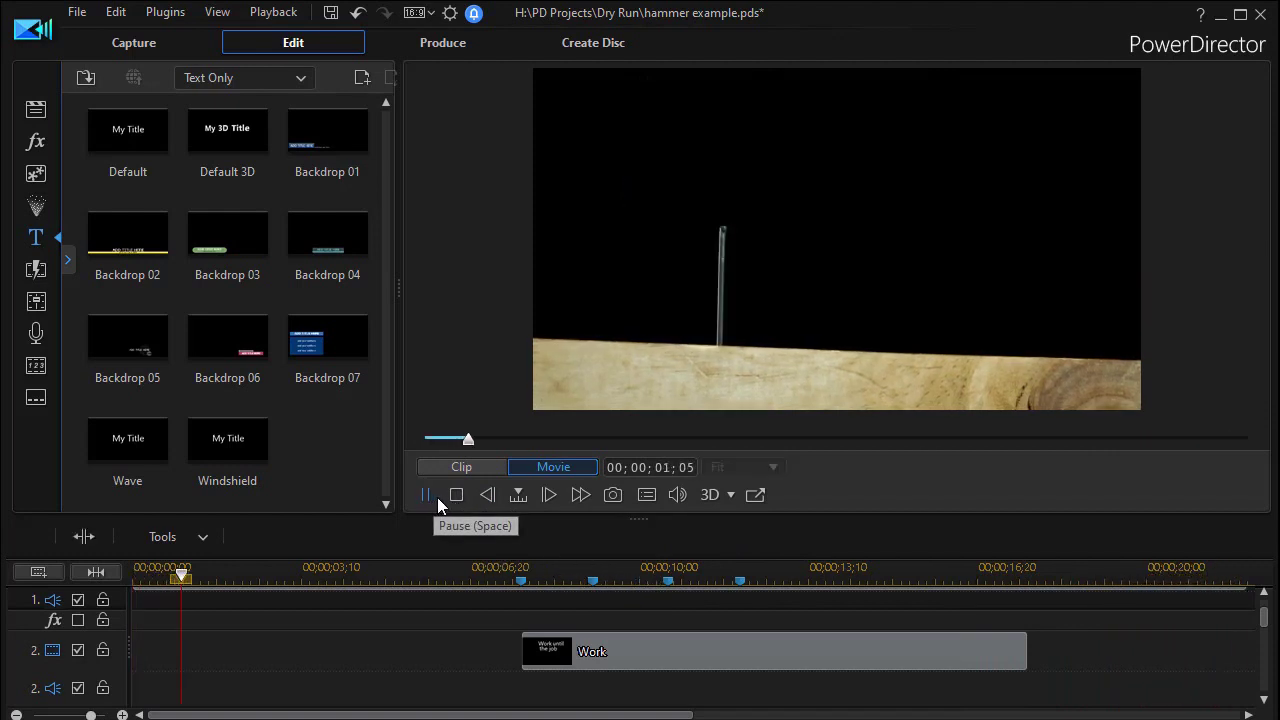